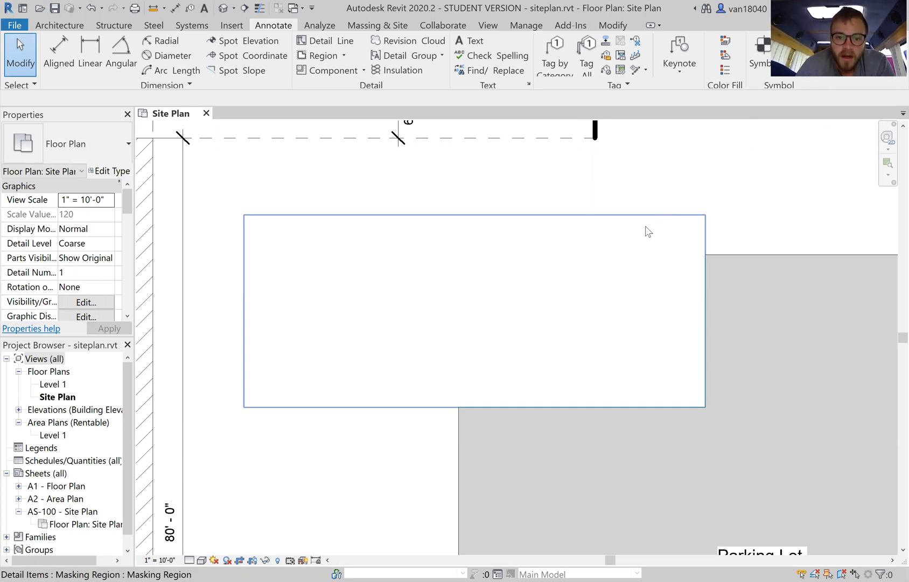
Delete the masking region that covers the upper-left corner of the parking lot.
{"action": "left_click", "coordinate": [648, 231]}
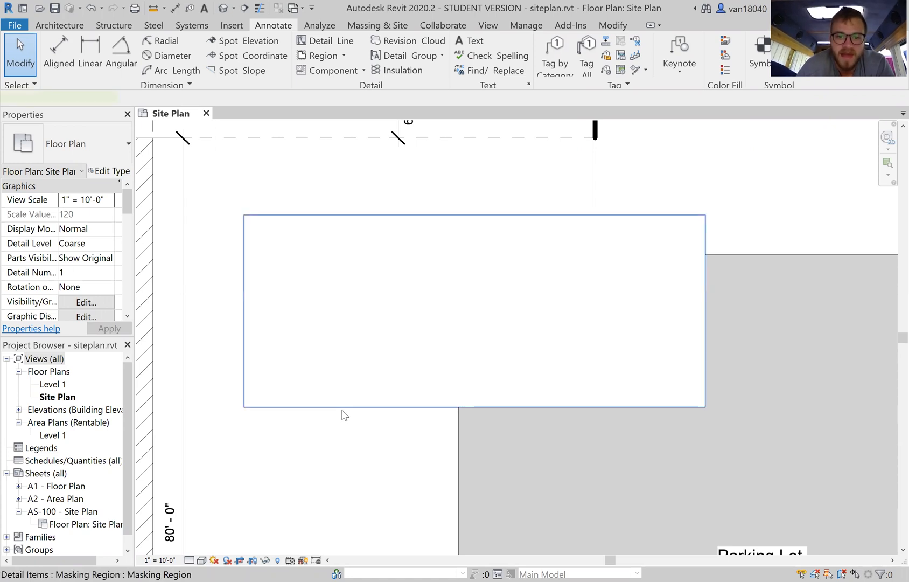
{"action": "left_click", "coordinate": [344, 408]}
{"action": "key", "text": "Delete"}
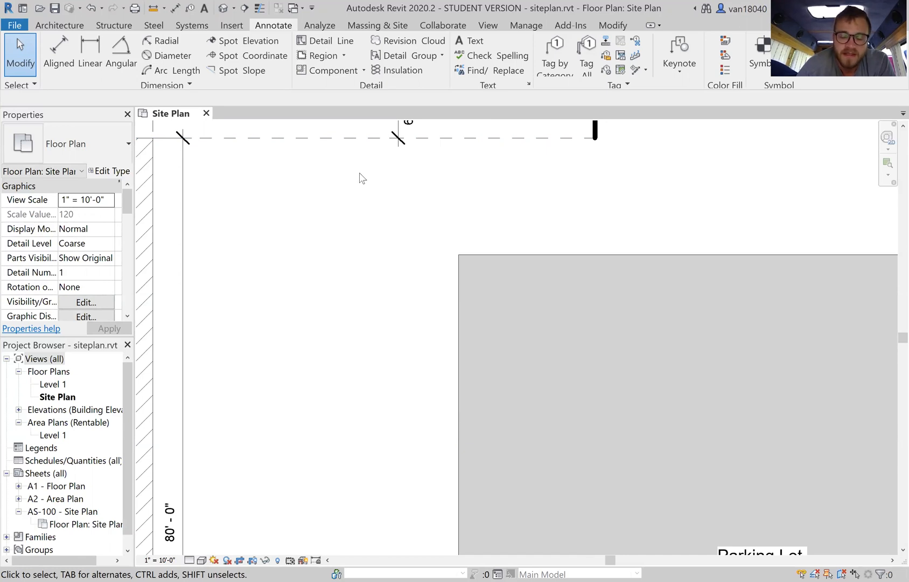
Create a 12' by 12' floor of 4" Concrete Slab on Level 1 in the open area between the hatched building and the parking lot.
{"action": "scroll", "coordinate": [385, 210], "scroll_direction": "down", "scroll_amount": 4}
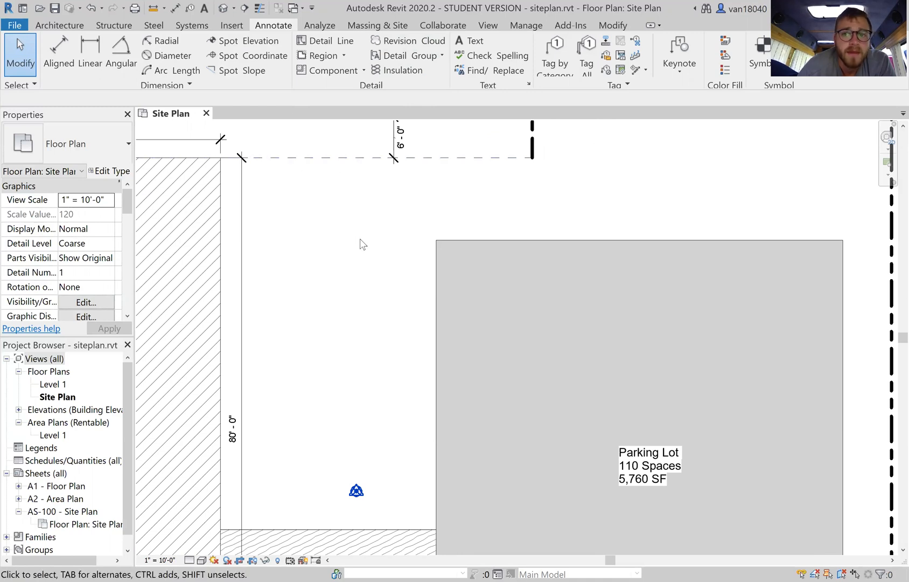
{"action": "left_click", "coordinate": [59, 24]}
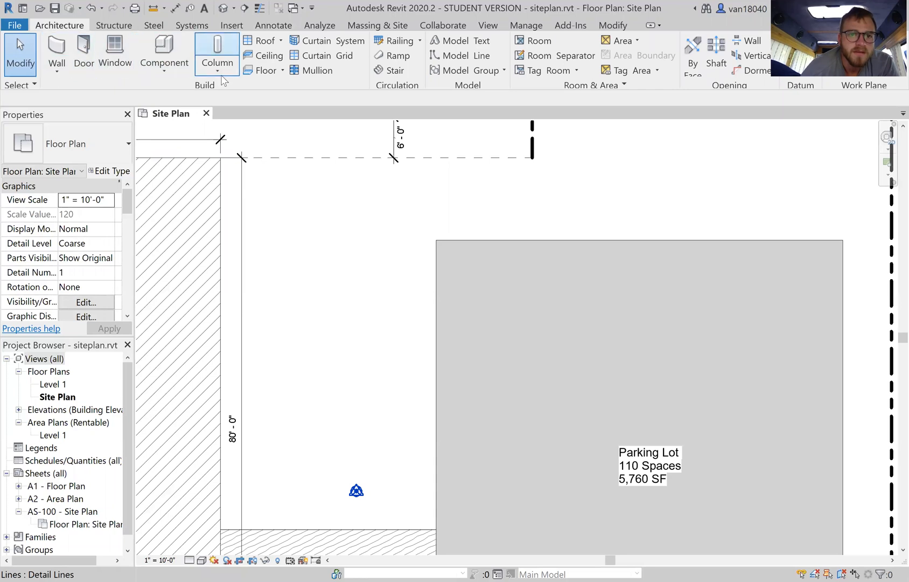
{"action": "left_click", "coordinate": [264, 71]}
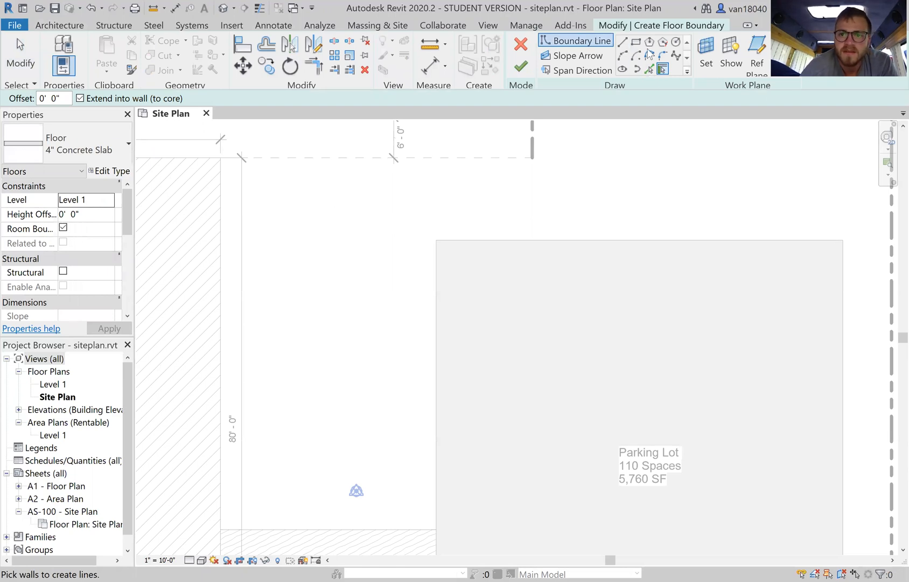
{"action": "left_click", "coordinate": [636, 41]}
{"action": "left_click", "coordinate": [315, 198]}
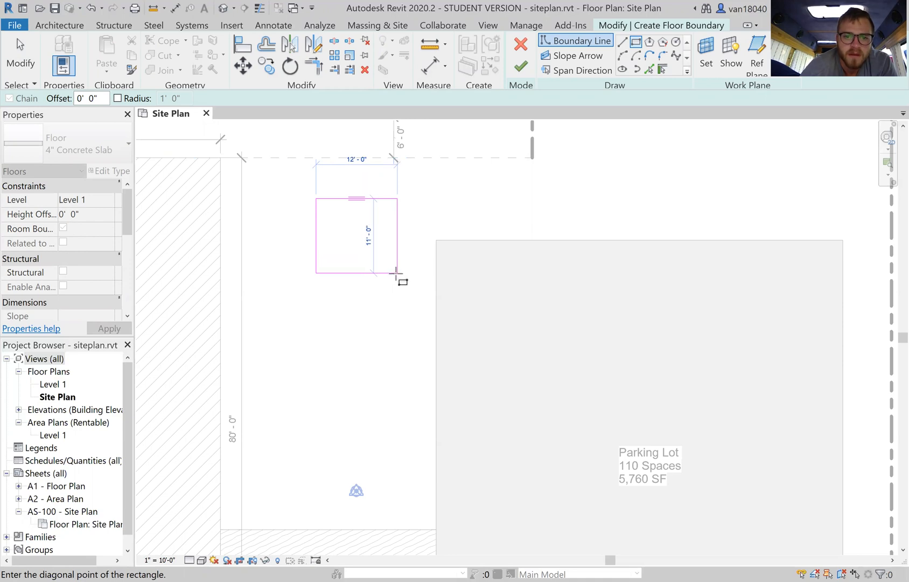
{"action": "left_click", "coordinate": [397, 279]}
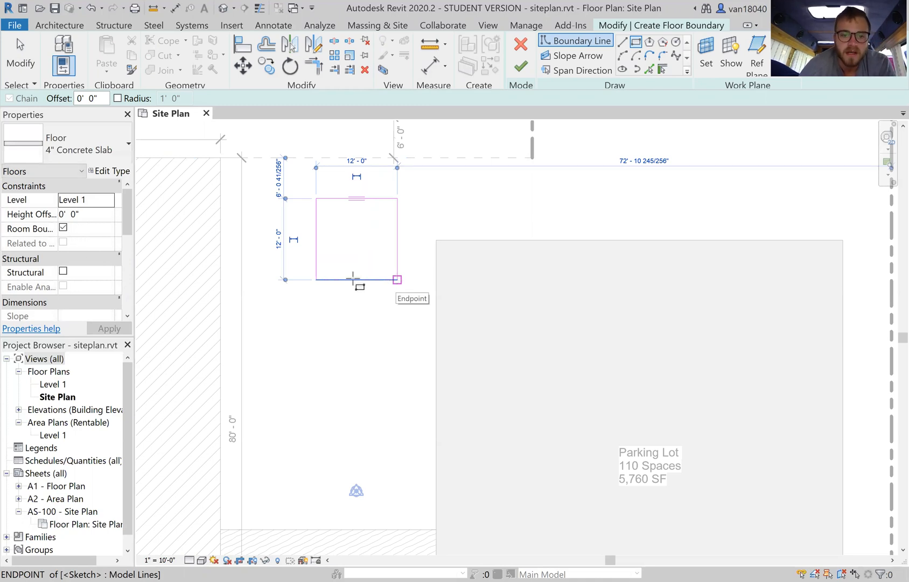
{"action": "left_click", "coordinate": [520, 66]}
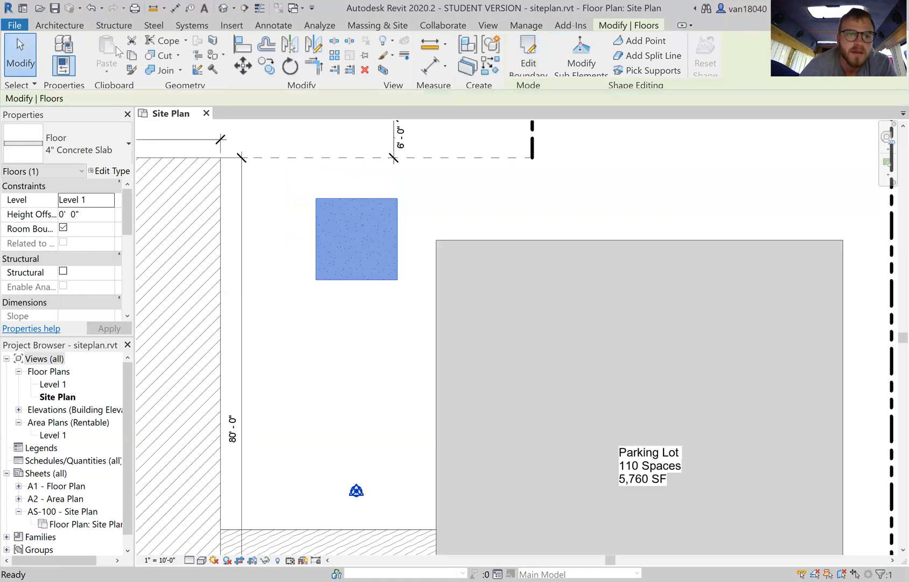
Draw Exterior - Brick on CMU walls, 14' high, along the left, lower and right edges of the concrete slab.
{"action": "left_click", "coordinate": [75, 25]}
{"action": "left_click", "coordinate": [58, 51]}
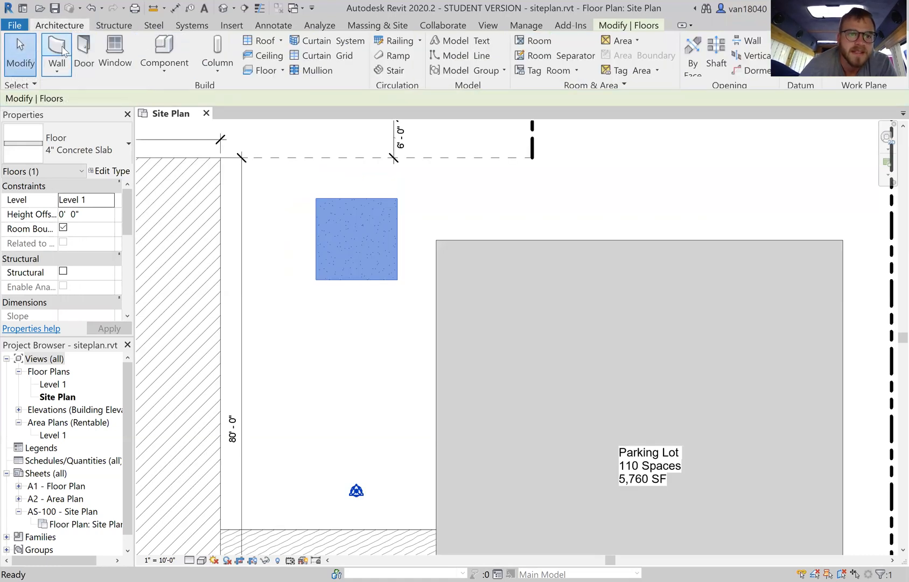
{"action": "left_click", "coordinate": [95, 151]}
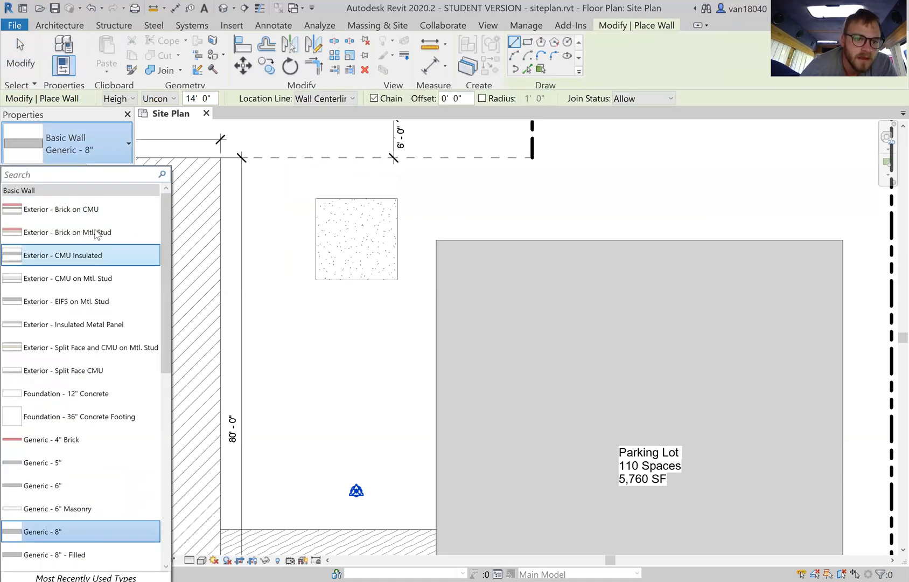
{"action": "left_click", "coordinate": [94, 213]}
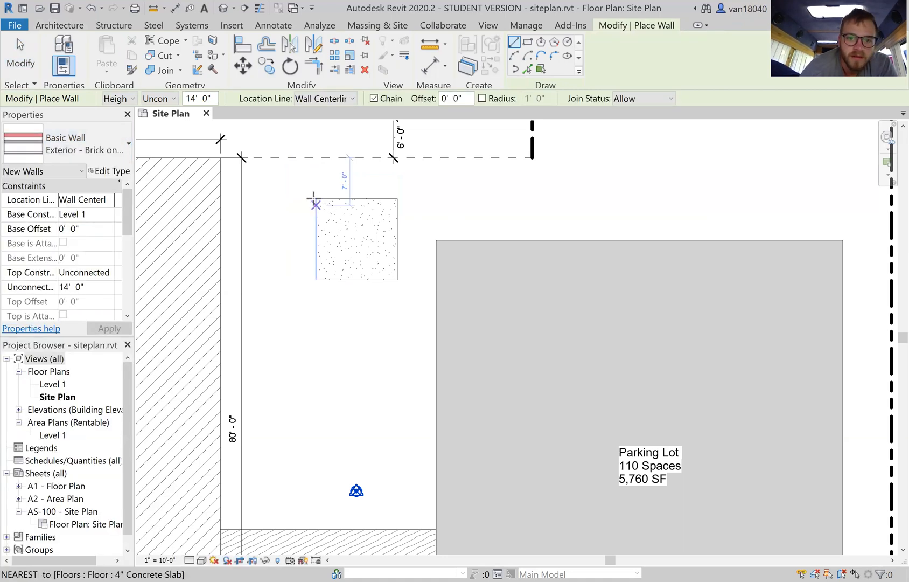
{"action": "left_click", "coordinate": [316, 198]}
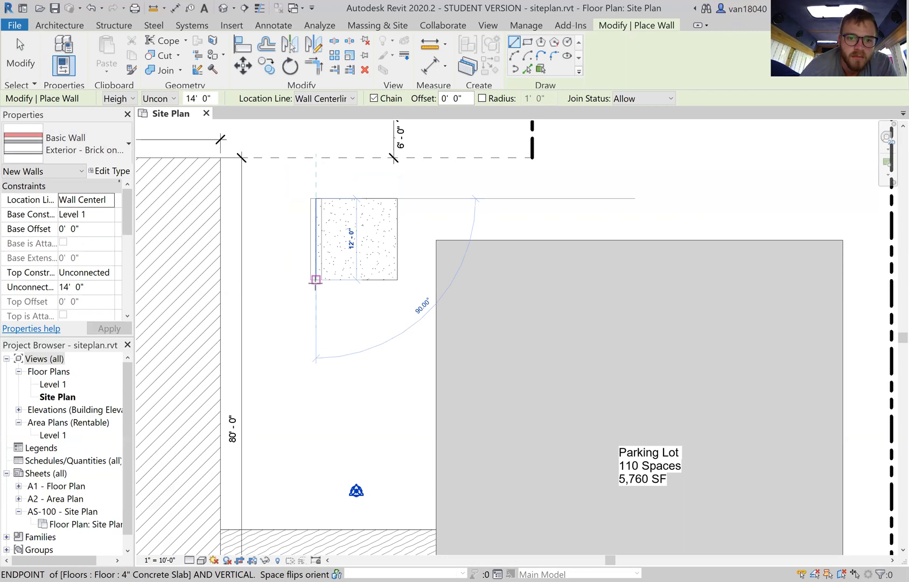
{"action": "left_click", "coordinate": [316, 280]}
{"action": "left_click", "coordinate": [397, 279]}
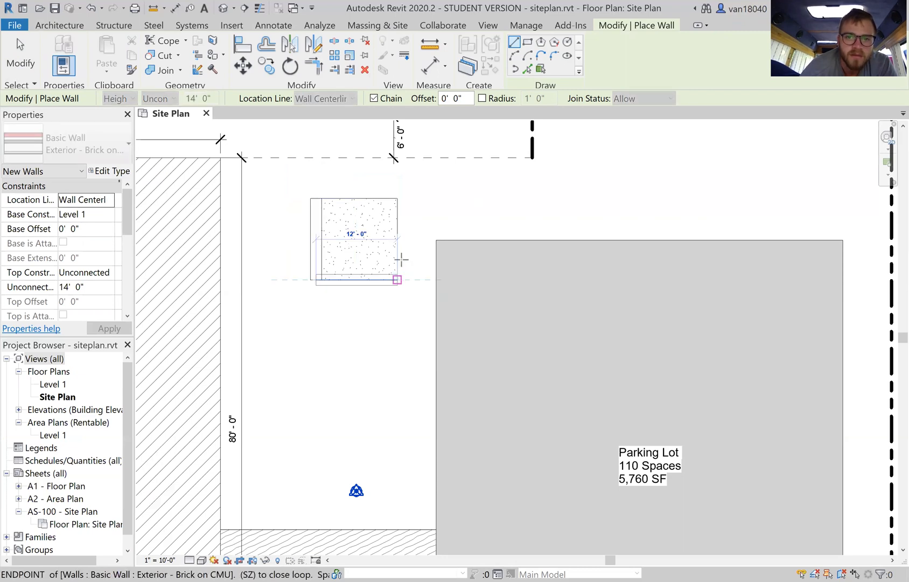
{"action": "left_click", "coordinate": [397, 199]}
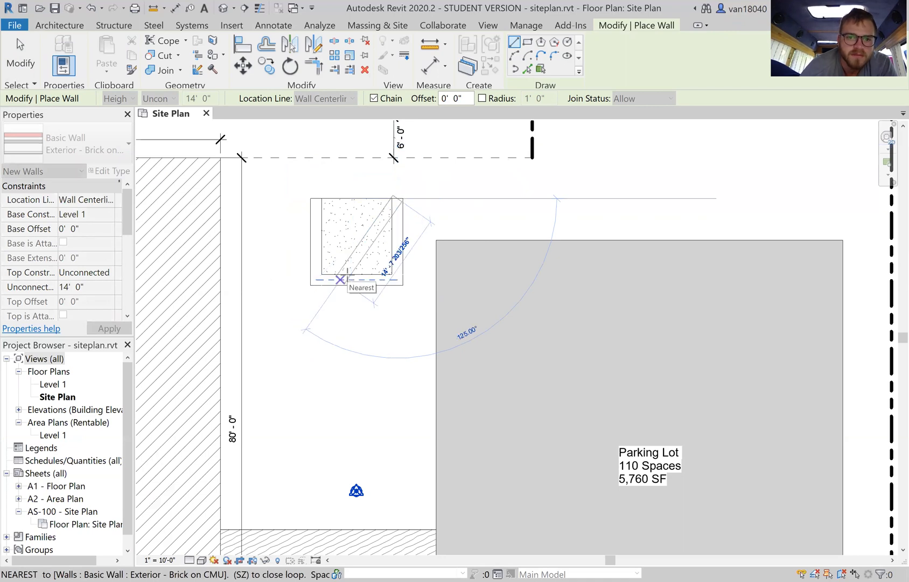
{"action": "key", "text": "Escape"}
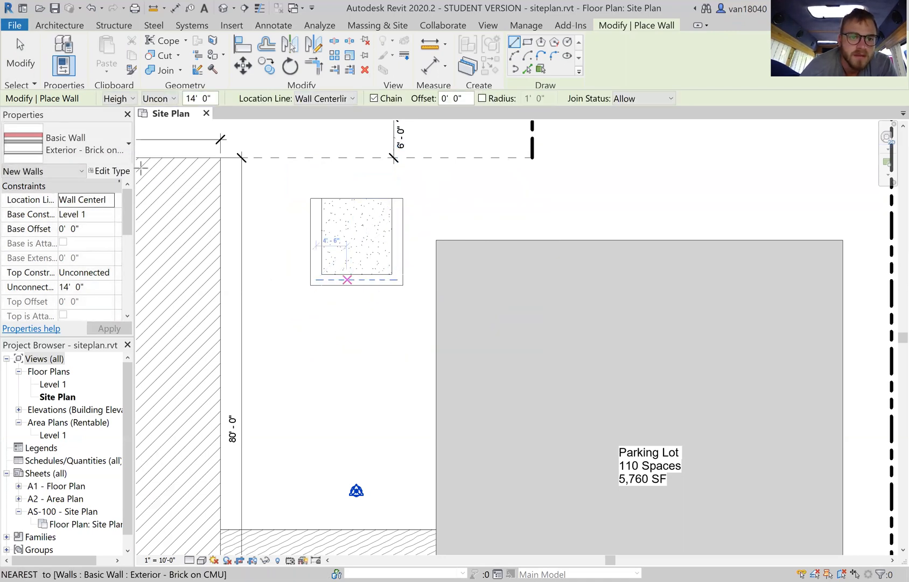
Draw a Storefront curtain wall along the slab's open upper edge, between the two brick side walls.
{"action": "left_click", "coordinate": [119, 151]}
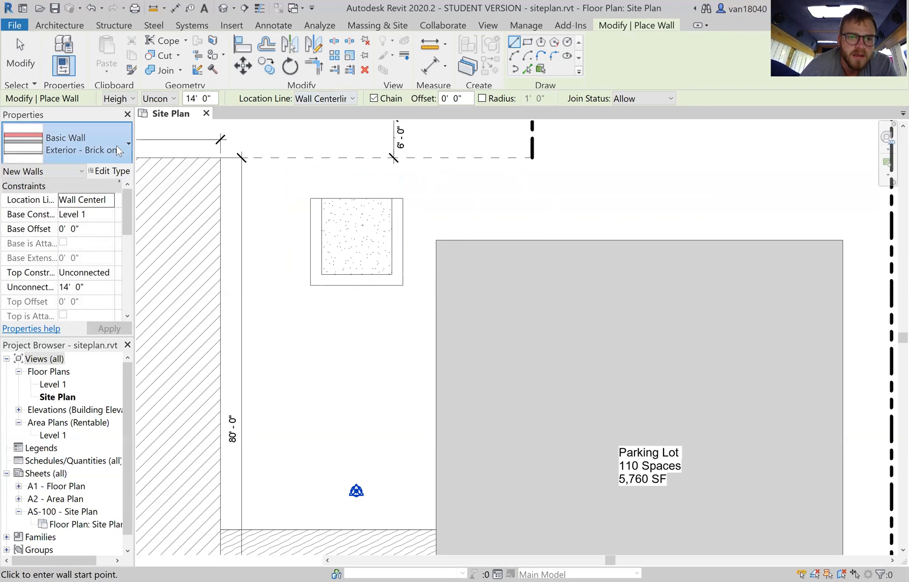
{"action": "scroll", "coordinate": [86, 317], "scroll_direction": "down", "scroll_amount": 6}
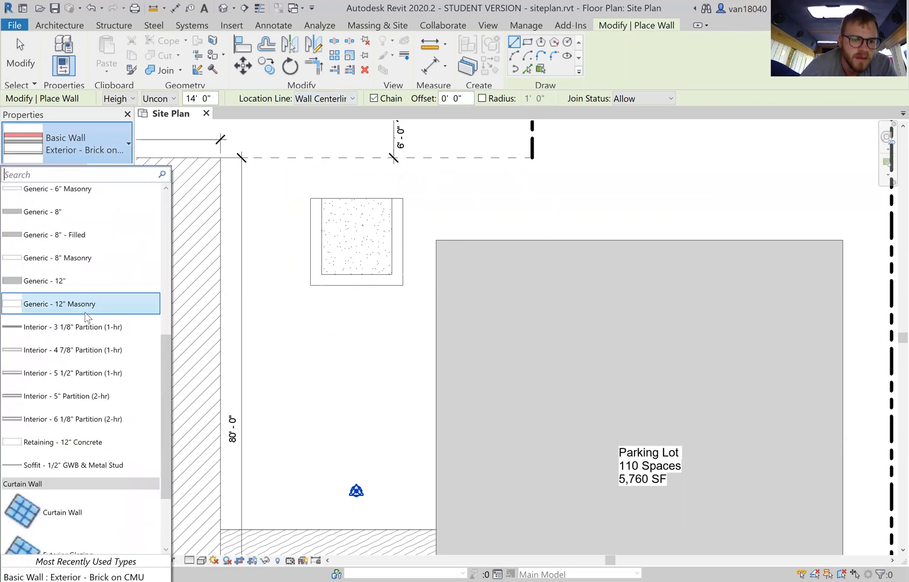
{"action": "left_click", "coordinate": [54, 498]}
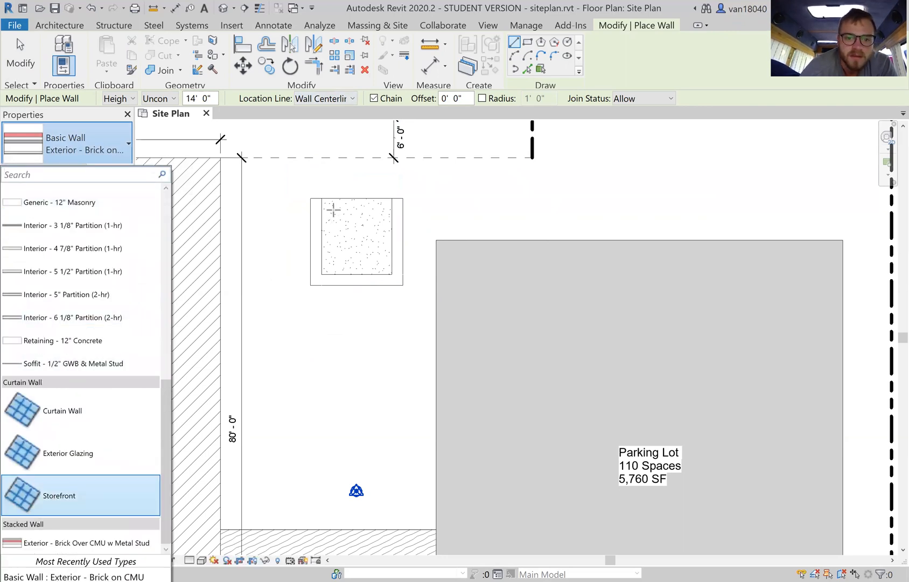
{"action": "left_click", "coordinate": [316, 199]}
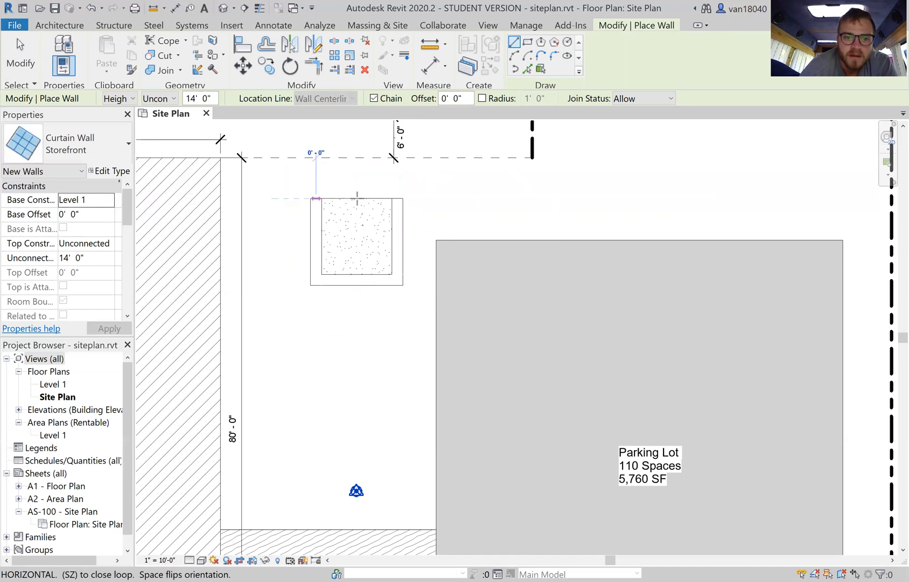
{"action": "left_click", "coordinate": [392, 199]}
{"action": "key", "text": "Escape"}
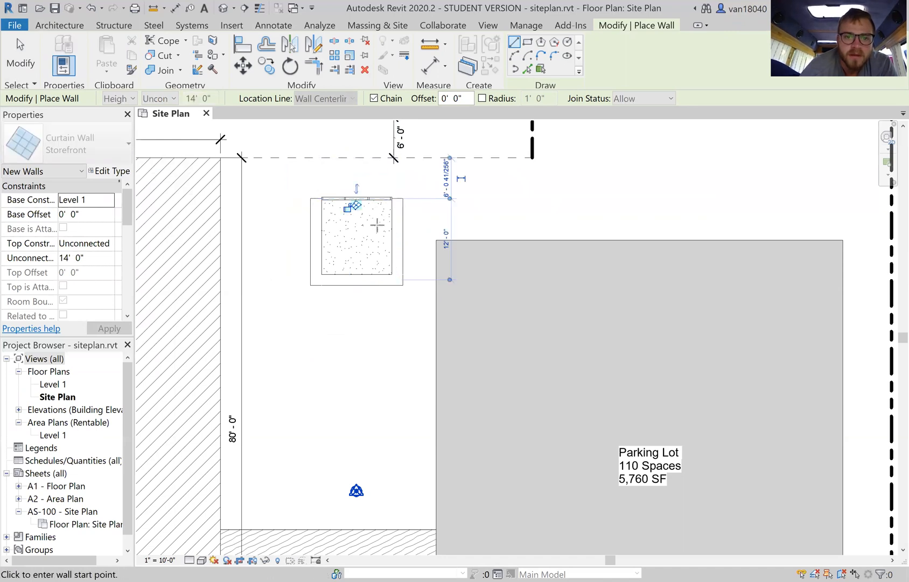
{"action": "key", "text": "Escape"}
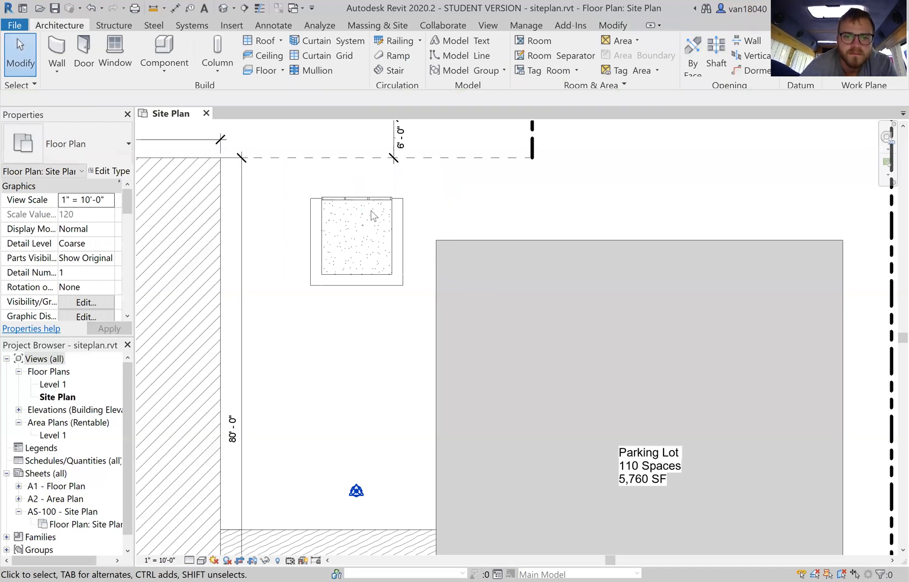
Try to place a building elevation marker inside the small building in the site plan.
{"action": "scroll", "coordinate": [371, 216], "scroll_direction": "up", "scroll_amount": 5}
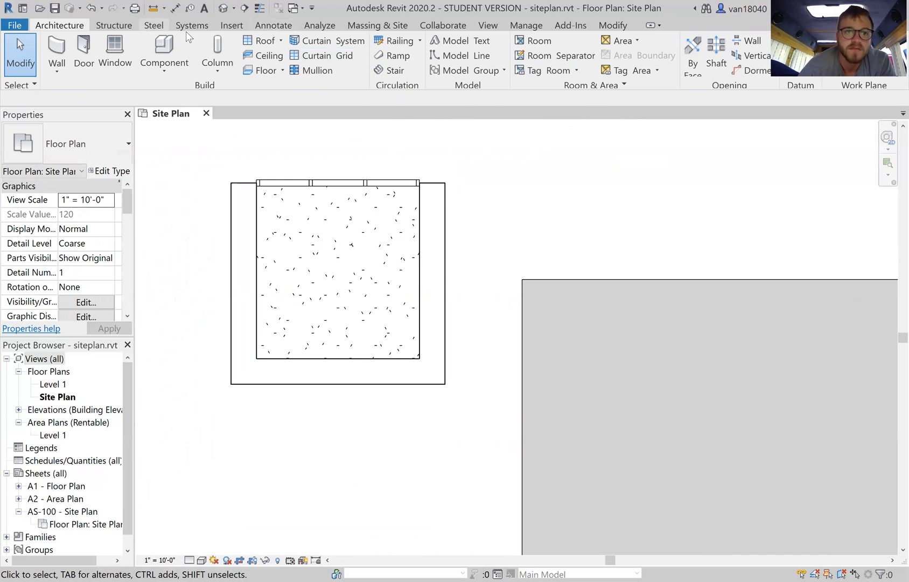
{"action": "left_click", "coordinate": [495, 27]}
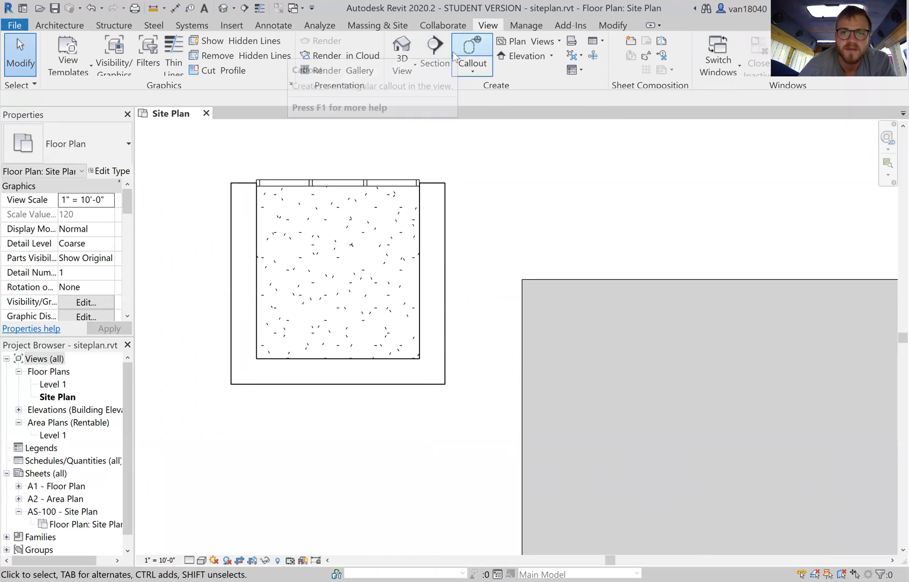
{"action": "left_click", "coordinate": [408, 69]}
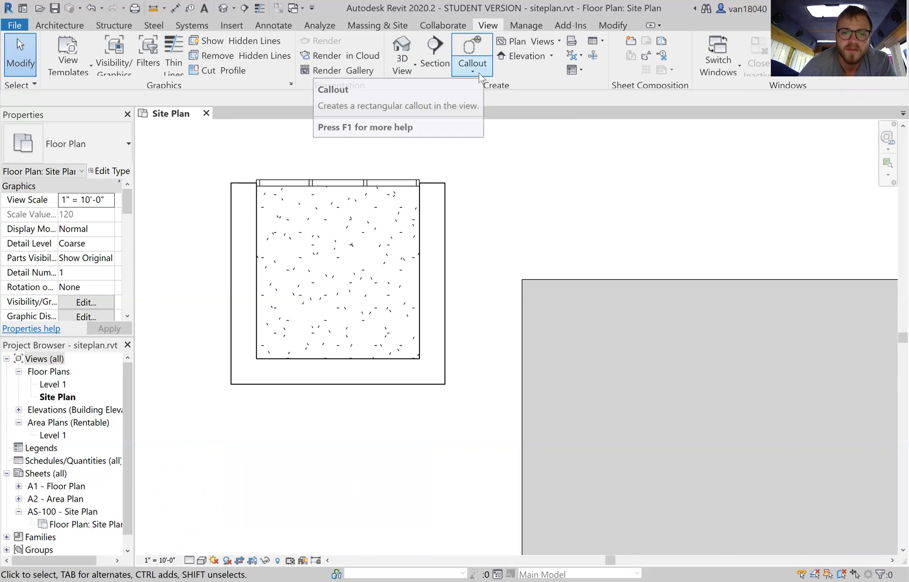
{"action": "left_click", "coordinate": [551, 56]}
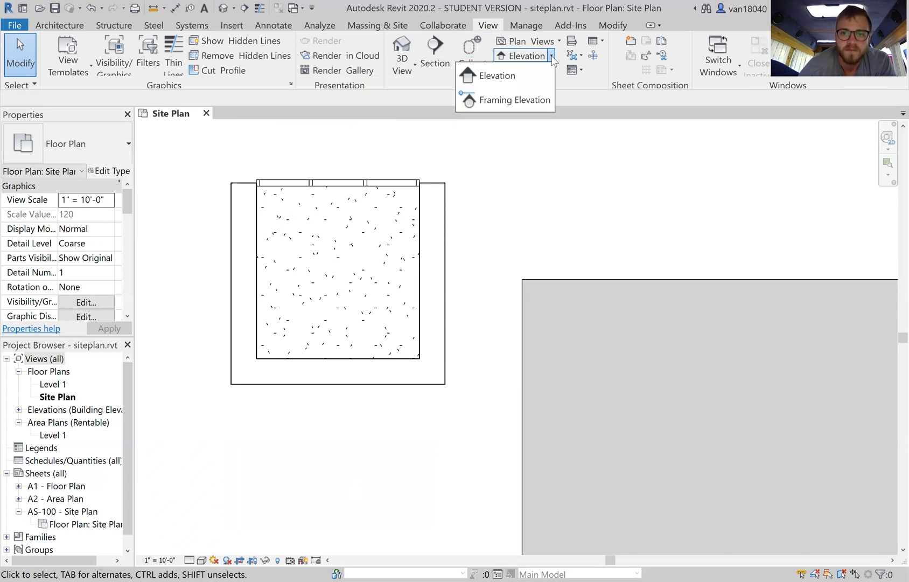
{"action": "left_click", "coordinate": [518, 79]}
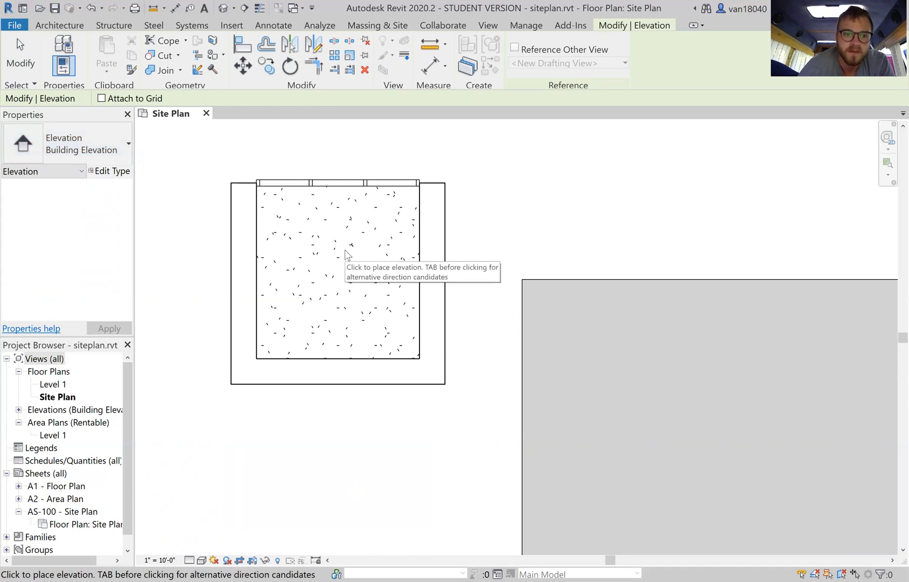
{"action": "left_click", "coordinate": [343, 270]}
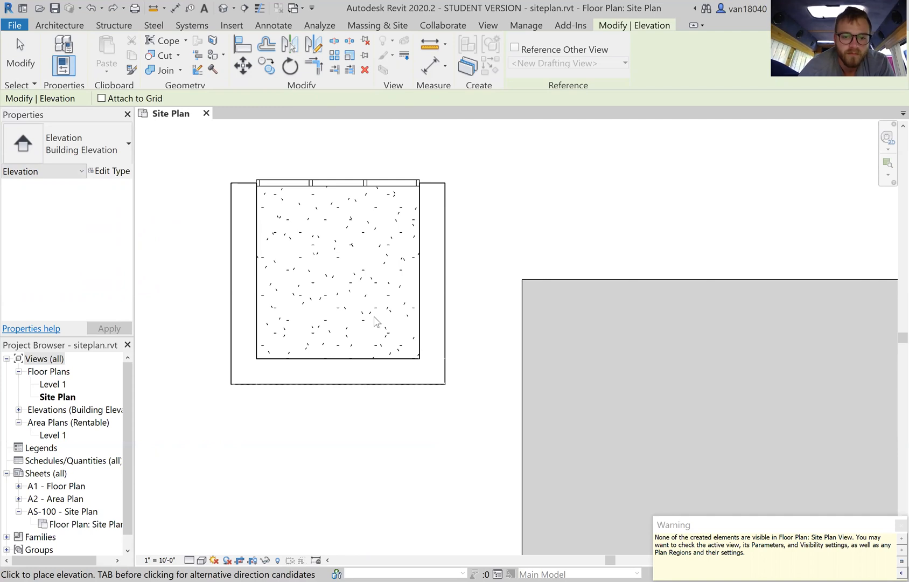
{"action": "key", "text": "Escape"}
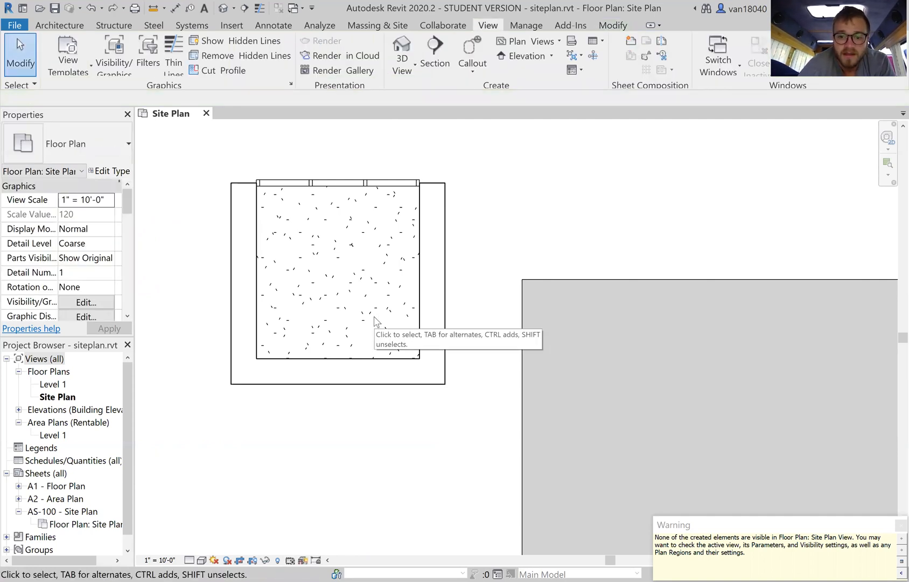
{"action": "scroll", "coordinate": [375, 322], "scroll_direction": "down", "scroll_amount": 3}
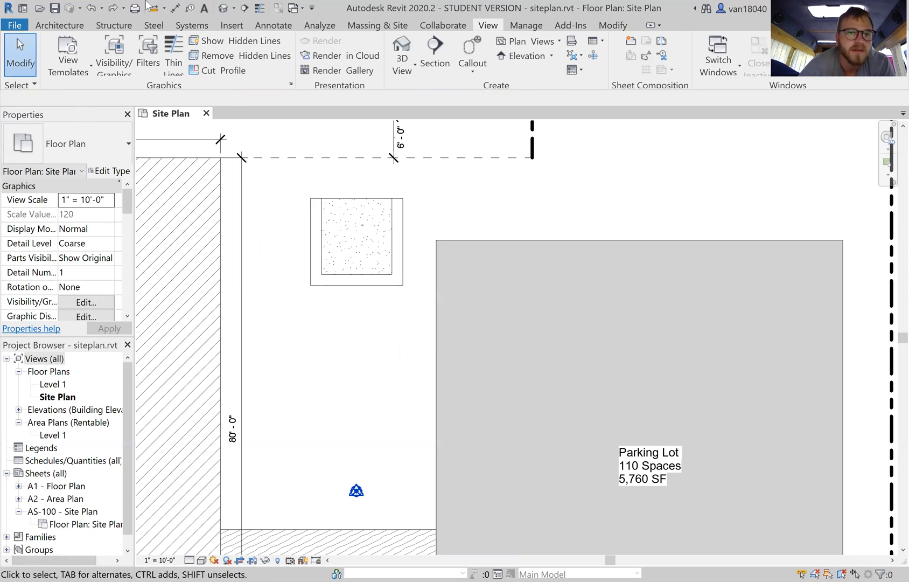
{"action": "left_click", "coordinate": [113, 8]}
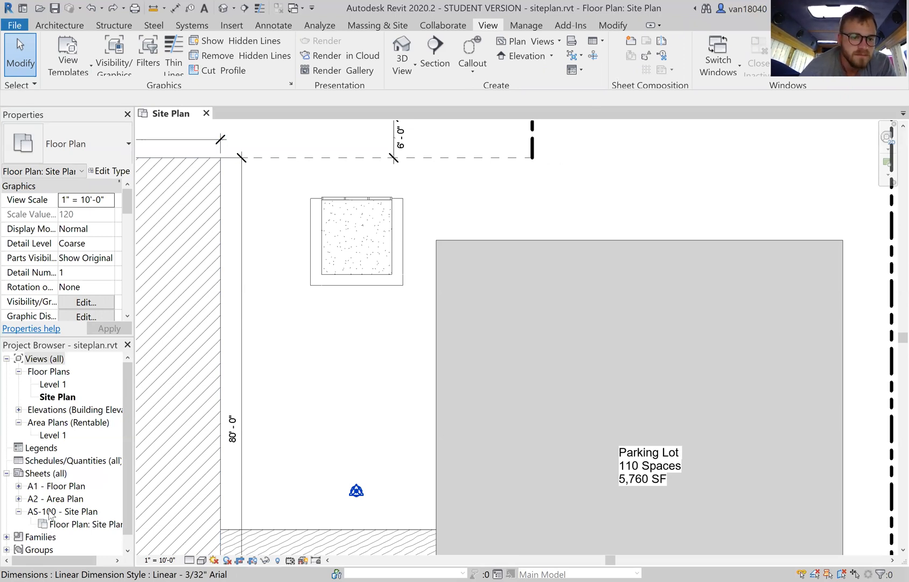
Open the Level 1 floor plan and close the Site Plan view.
{"action": "double_click", "coordinate": [59, 384]}
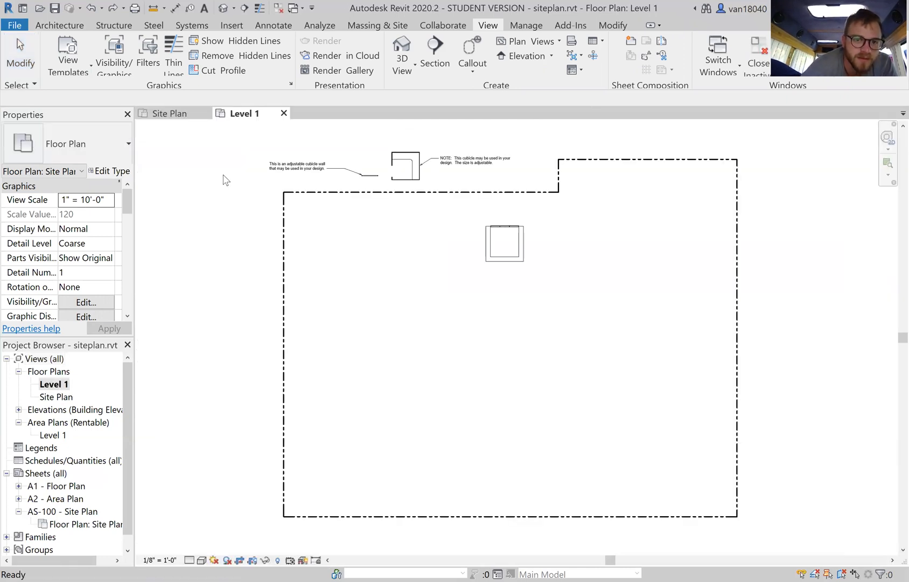
{"action": "left_click", "coordinate": [203, 113]}
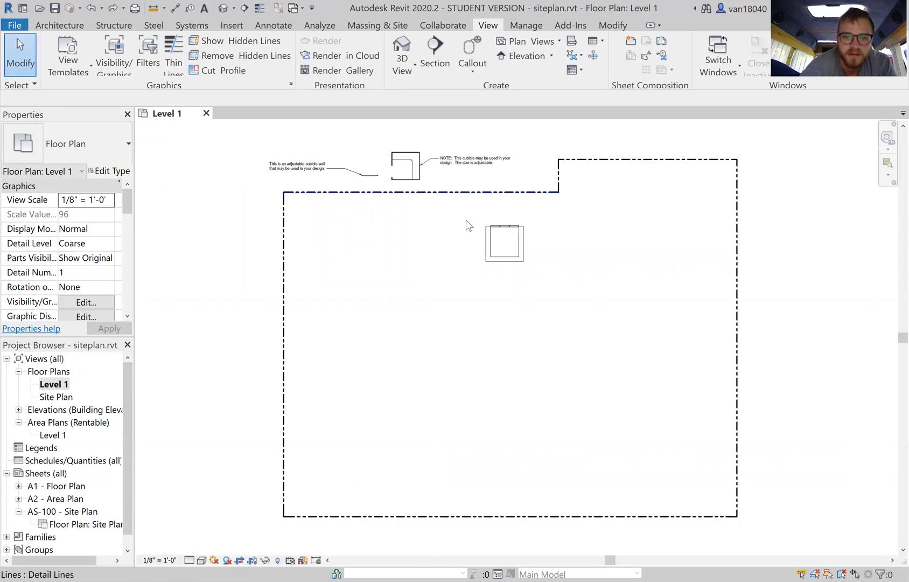
Place a Building Elevation marker below the small building, facing up toward its lower brick wall.
{"action": "scroll", "coordinate": [542, 266], "scroll_direction": "up", "scroll_amount": 4}
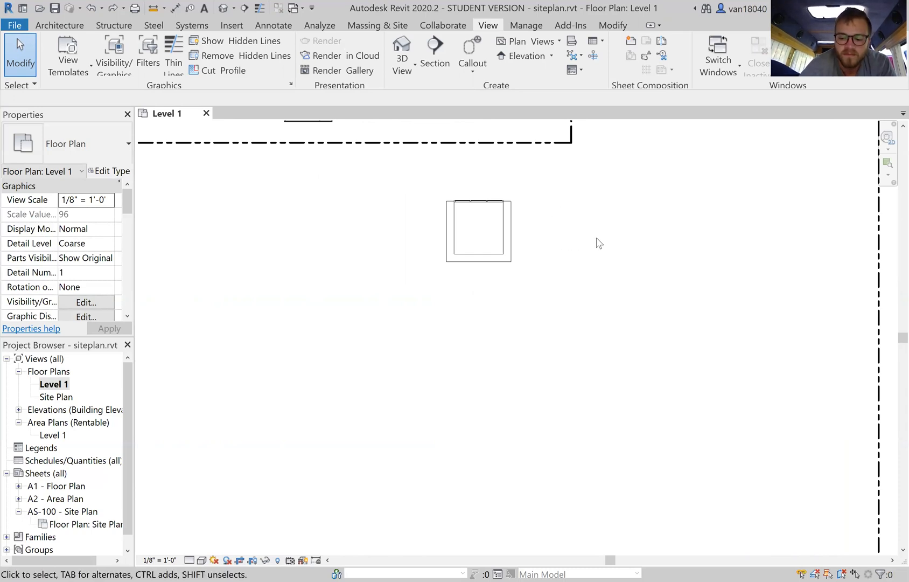
{"action": "scroll", "coordinate": [506, 218], "scroll_direction": "up", "scroll_amount": 3}
{"action": "scroll", "coordinate": [523, 269], "scroll_direction": "down", "scroll_amount": 3}
{"action": "left_click", "coordinate": [521, 56]}
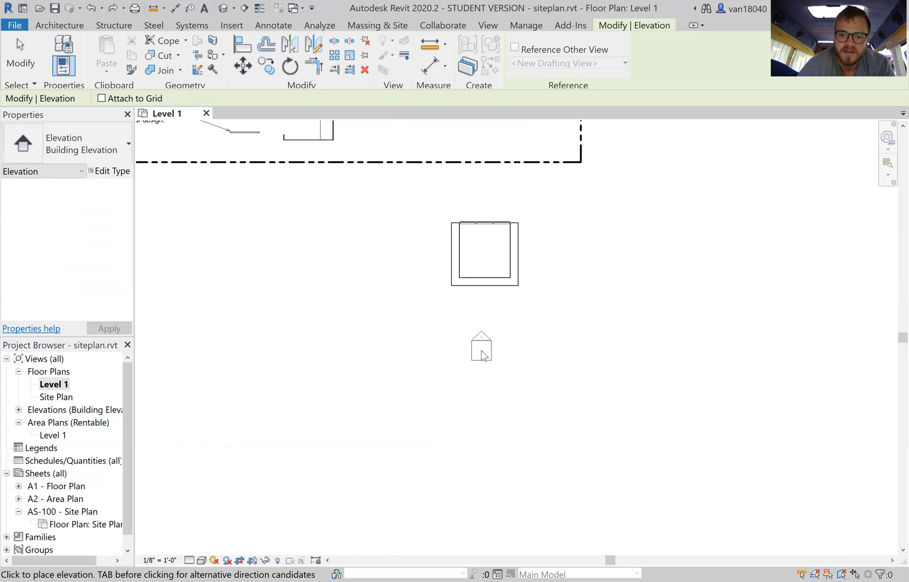
{"action": "left_click", "coordinate": [483, 355]}
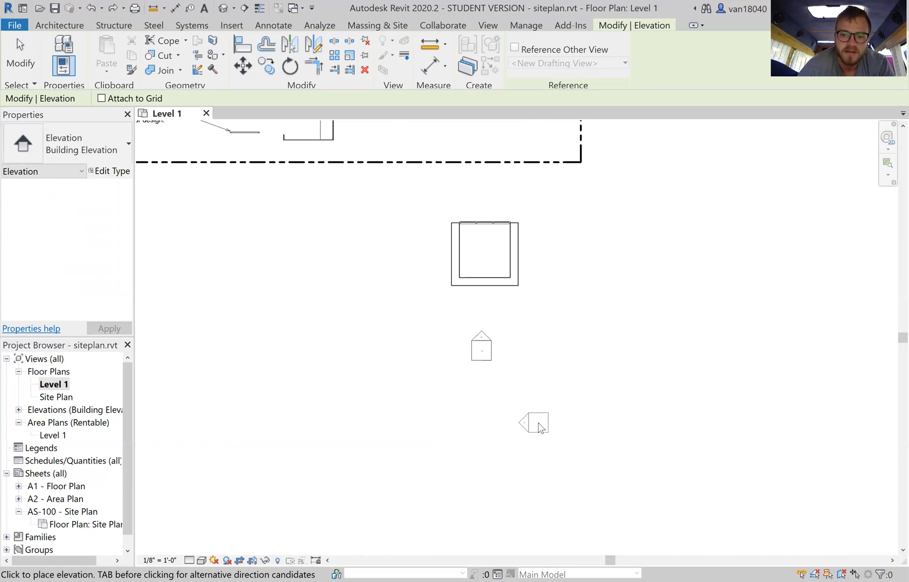
Shorten the elevation's view line to span the small building and move it up between the marker and the lower brick wall.
{"action": "left_click", "coordinate": [540, 428]}
{"action": "key", "text": "Escape"}
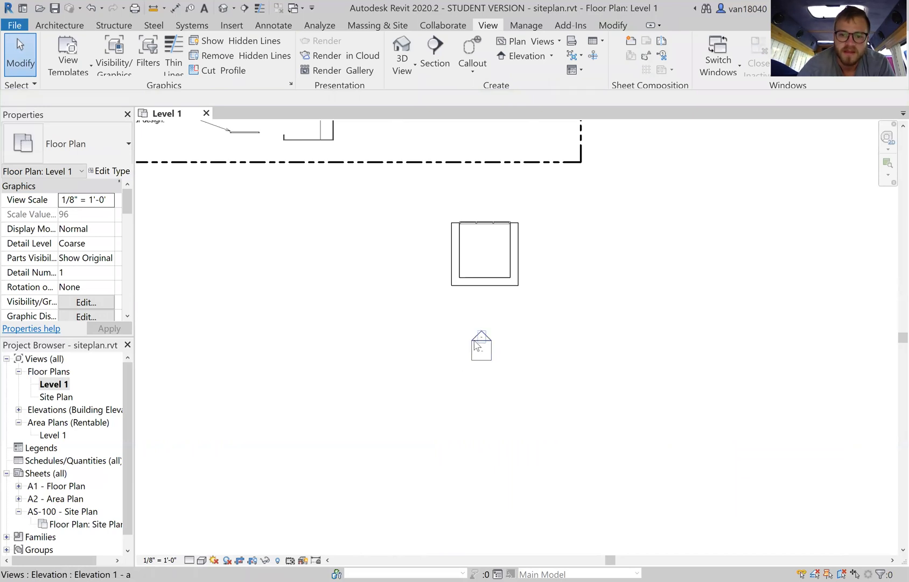
{"action": "left_click", "coordinate": [485, 340]}
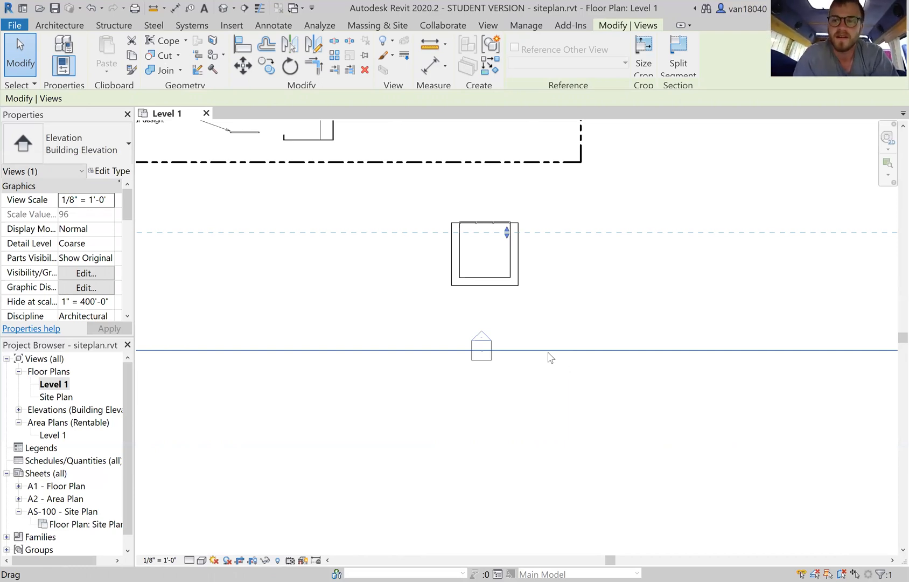
{"action": "scroll", "coordinate": [521, 353], "scroll_direction": "up", "scroll_amount": 3}
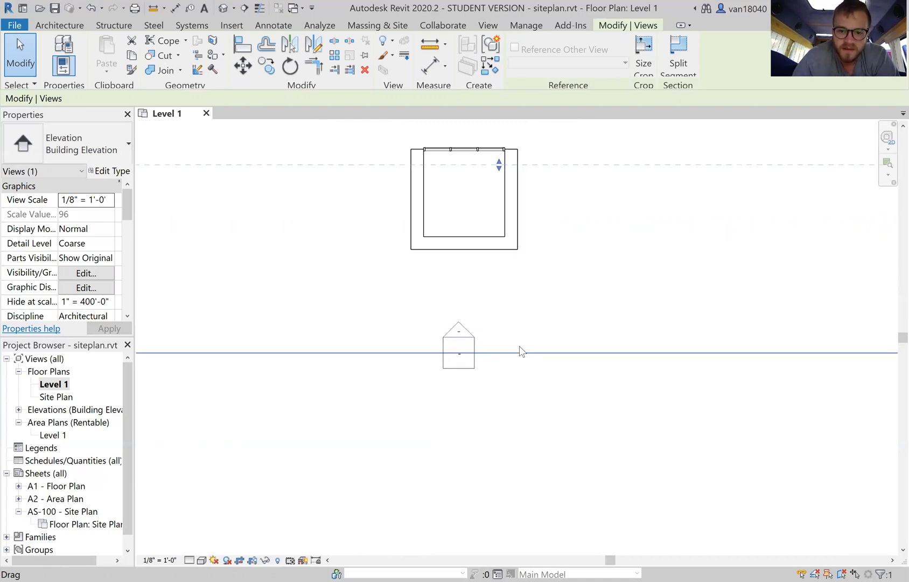
{"action": "scroll", "coordinate": [521, 351], "scroll_direction": "down", "scroll_amount": 5}
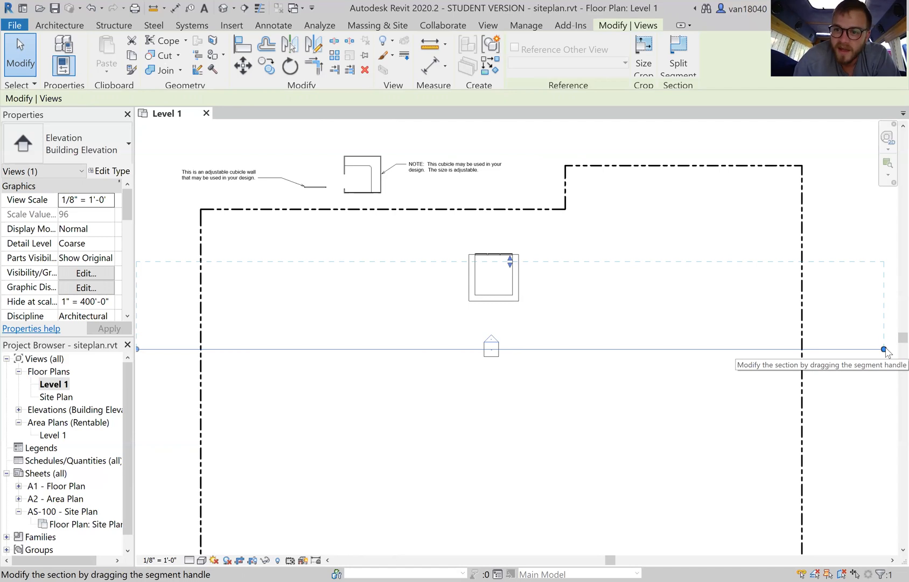
{"action": "left_click_drag", "start_coordinate": [883, 348], "coordinate": [707, 344]}
{"action": "left_click_drag", "start_coordinate": [563, 345], "coordinate": [454, 345]}
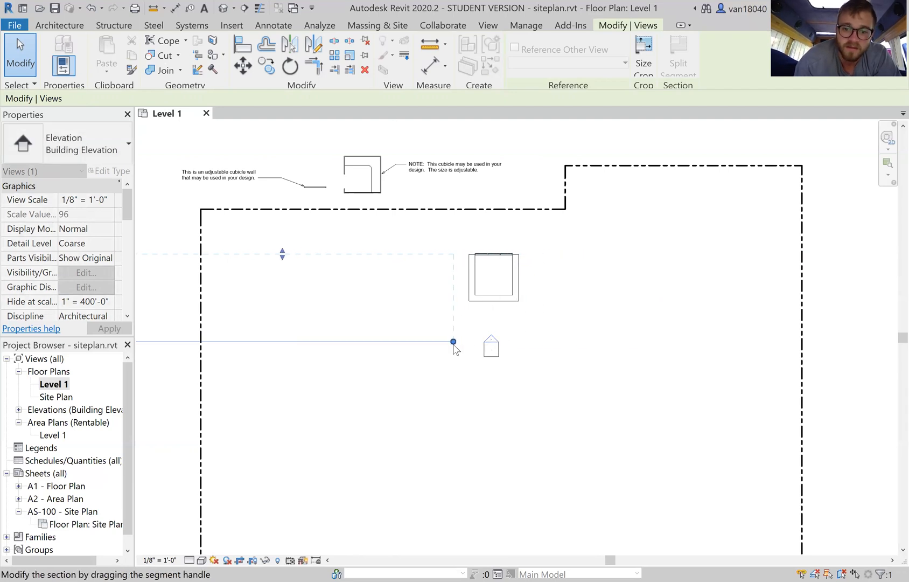
{"action": "left_click_drag", "start_coordinate": [344, 351], "coordinate": [597, 349]}
{"action": "left_click_drag", "start_coordinate": [596, 303], "coordinate": [544, 291]}
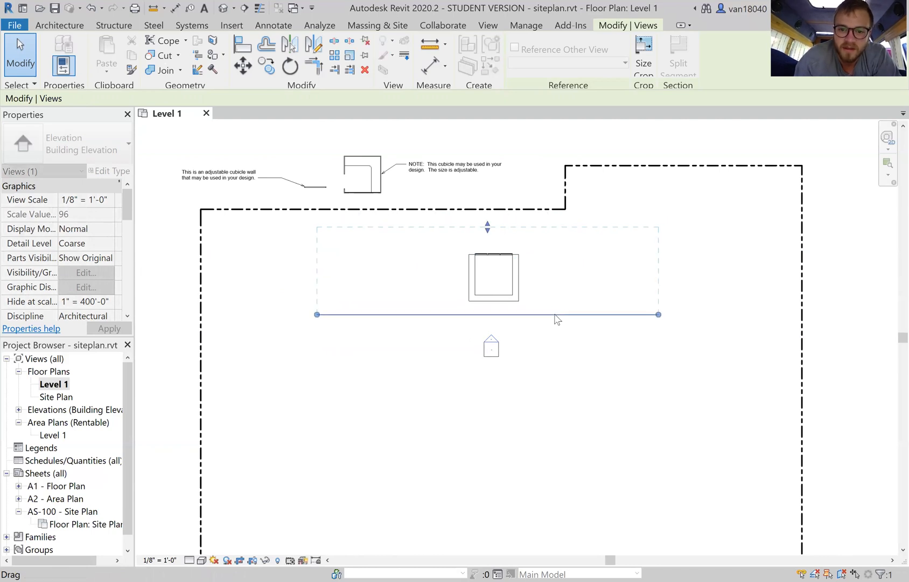
{"action": "left_click", "coordinate": [491, 355]}
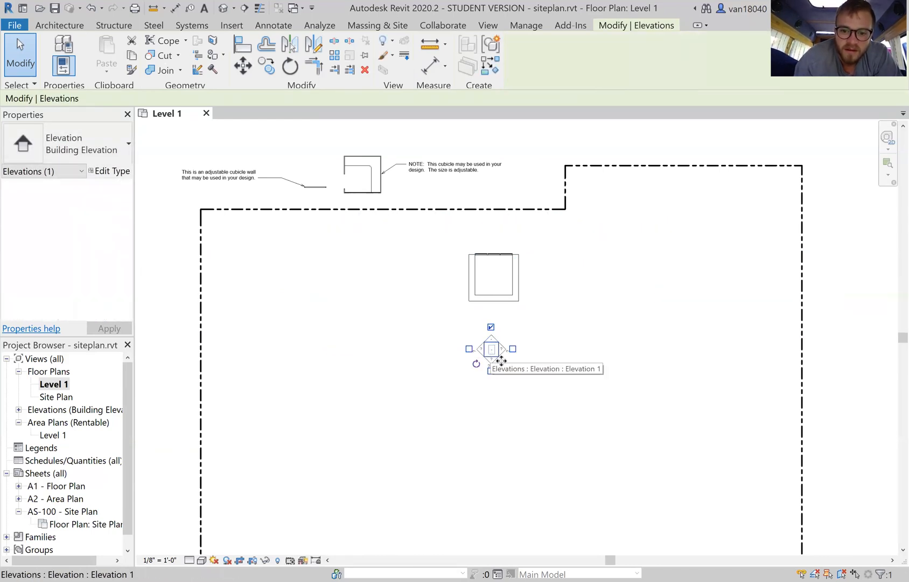
{"action": "left_click", "coordinate": [526, 377]}
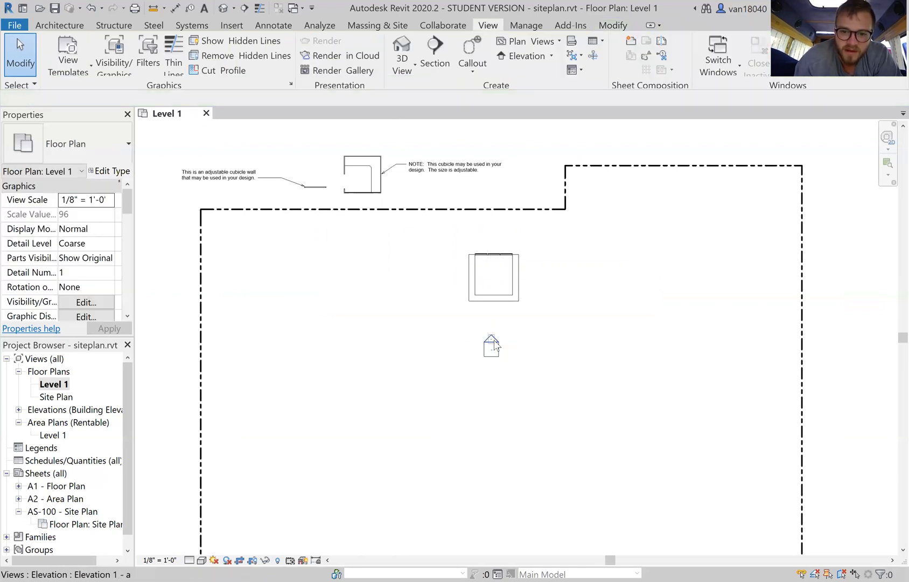
Open the elevation view of the lower brick wall and set it to Fine detail level and Shaded visual style.
{"action": "double_click", "coordinate": [493, 347]}
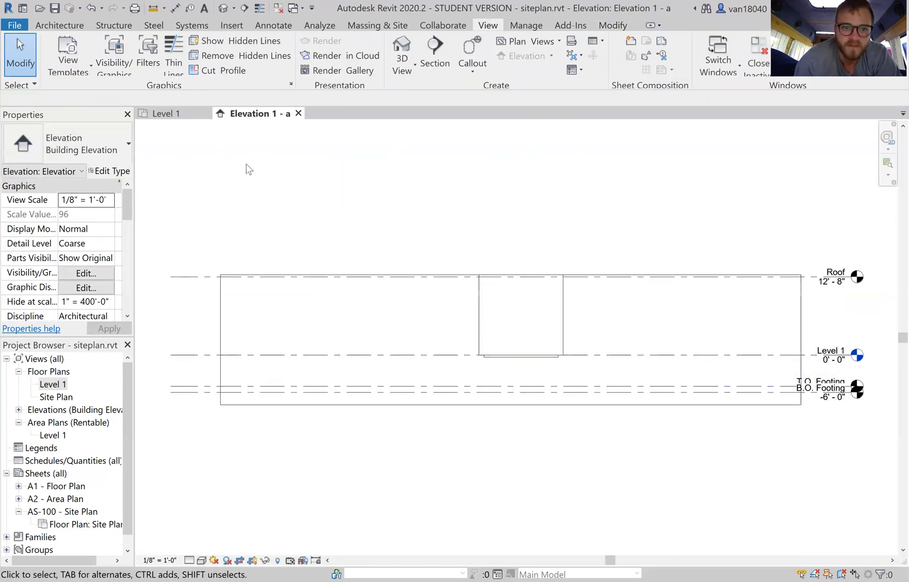
{"action": "left_click", "coordinate": [189, 562]}
{"action": "left_click", "coordinate": [204, 548]}
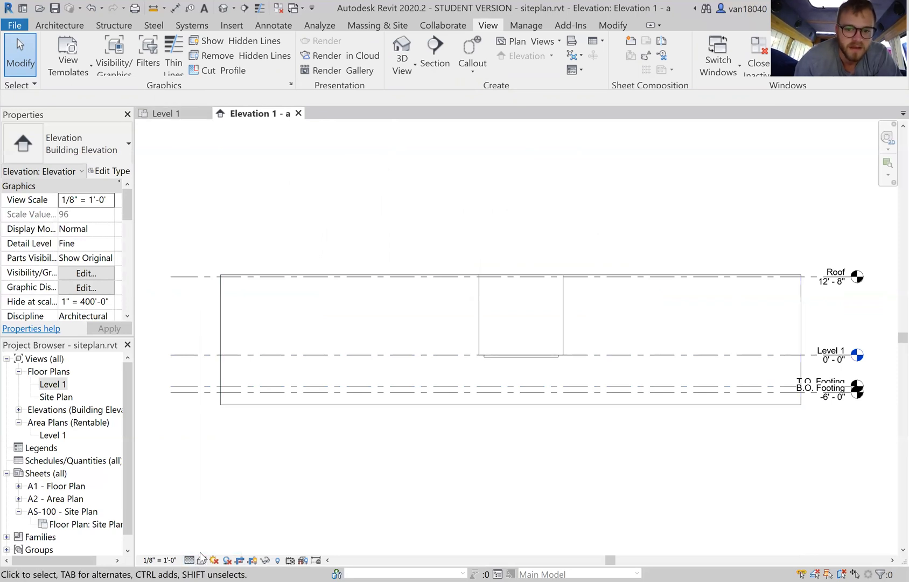
{"action": "left_click", "coordinate": [202, 560]}
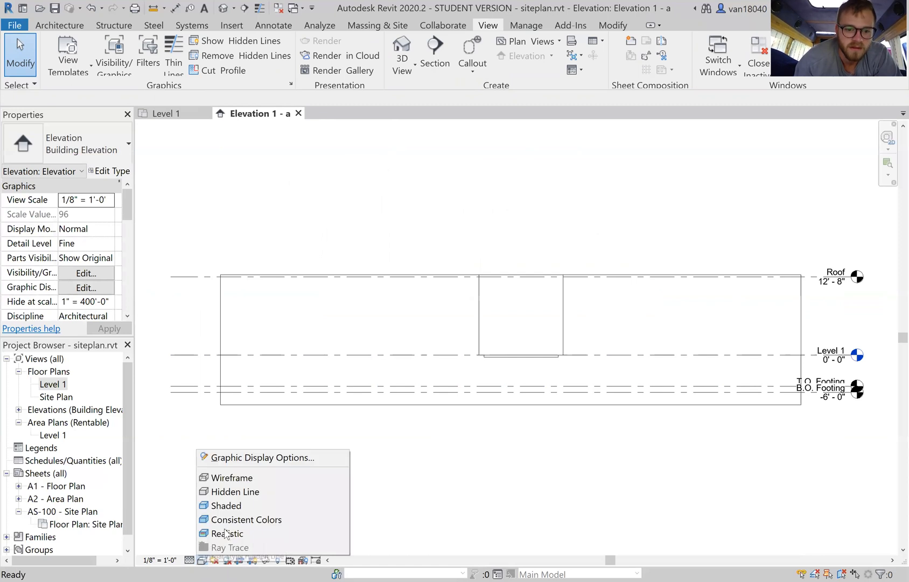
{"action": "left_click", "coordinate": [239, 506]}
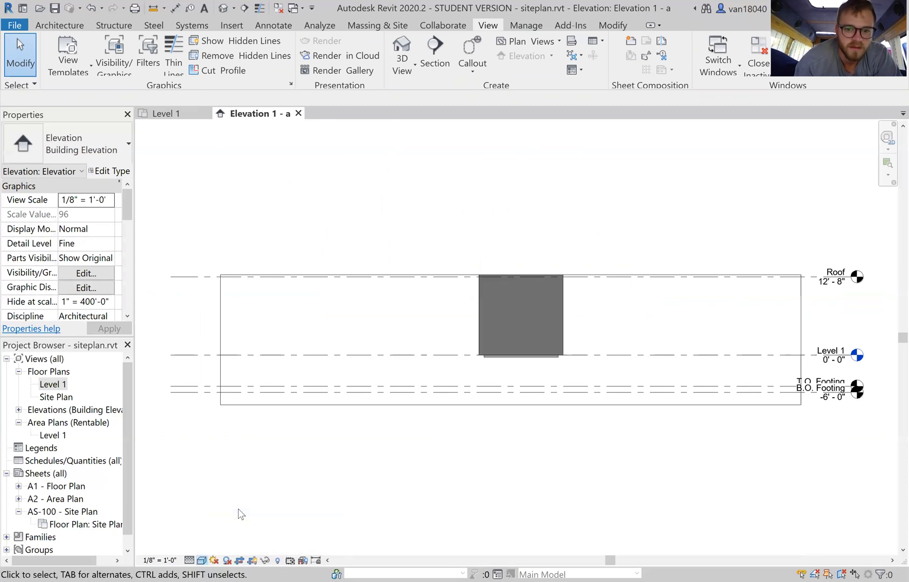
Set the Level 1 floor plan to Fine detail level and Consistent Colors visual style.
{"action": "left_click", "coordinate": [169, 113]}
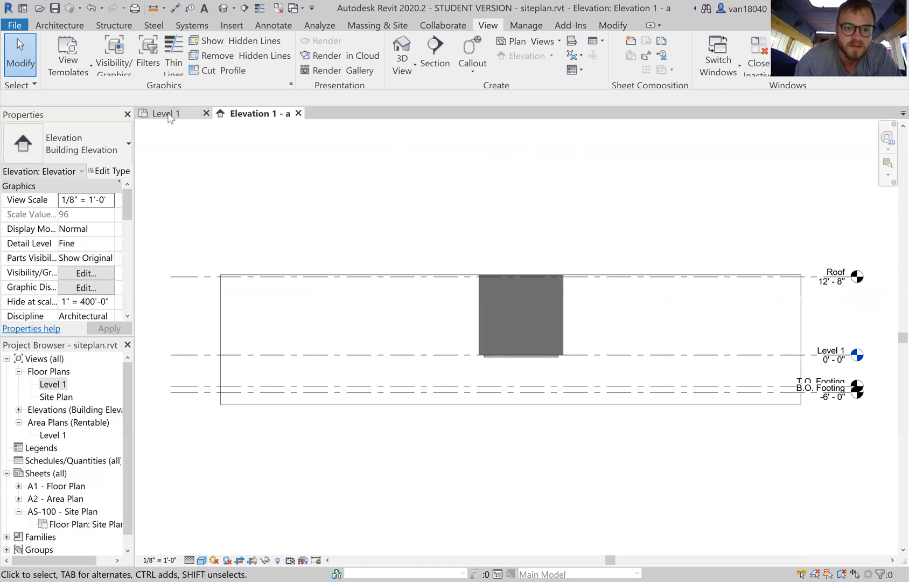
{"action": "left_click", "coordinate": [189, 560]}
{"action": "left_click", "coordinate": [203, 545]}
{"action": "left_click", "coordinate": [202, 561]}
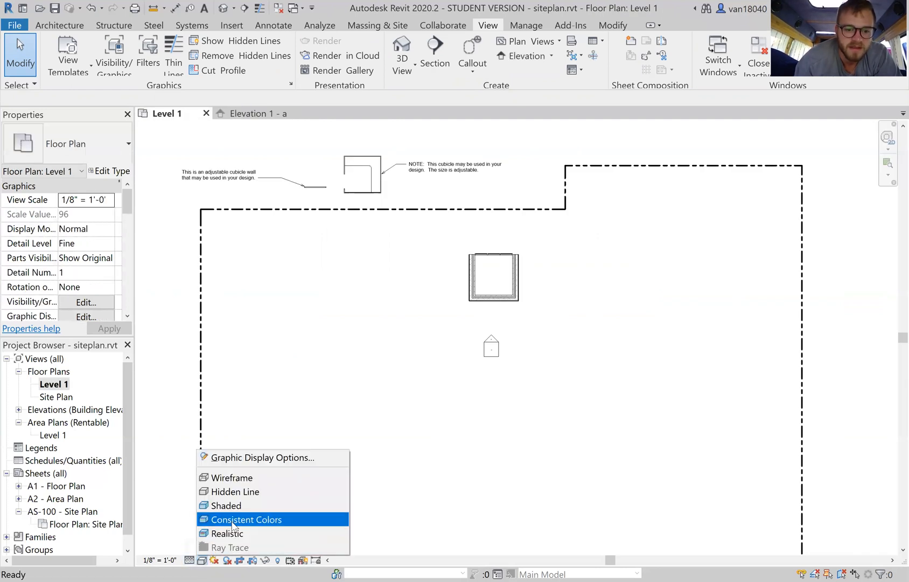
{"action": "left_click", "coordinate": [233, 521]}
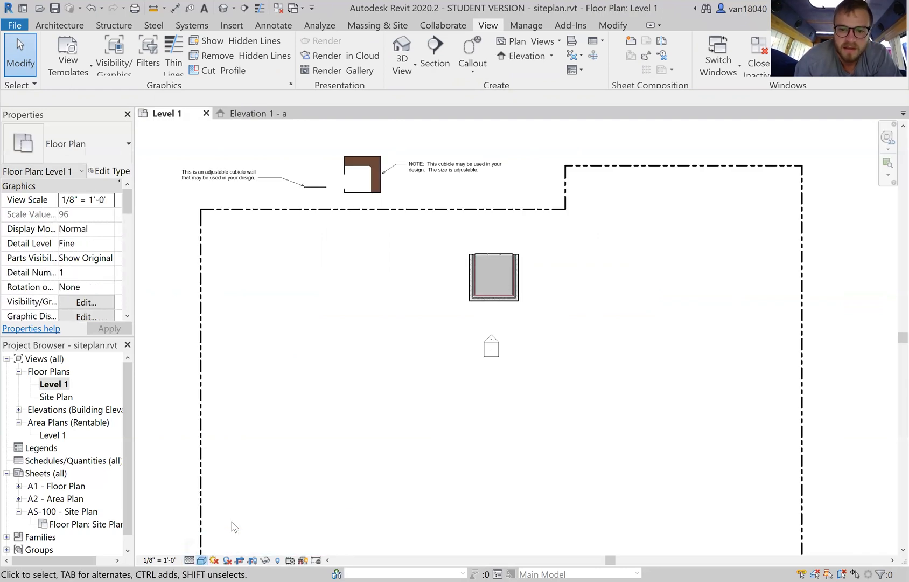
Flip the three brick walls so their brick faces outward, and check the lower wall in the elevation view.
{"action": "left_click", "coordinate": [501, 302]}
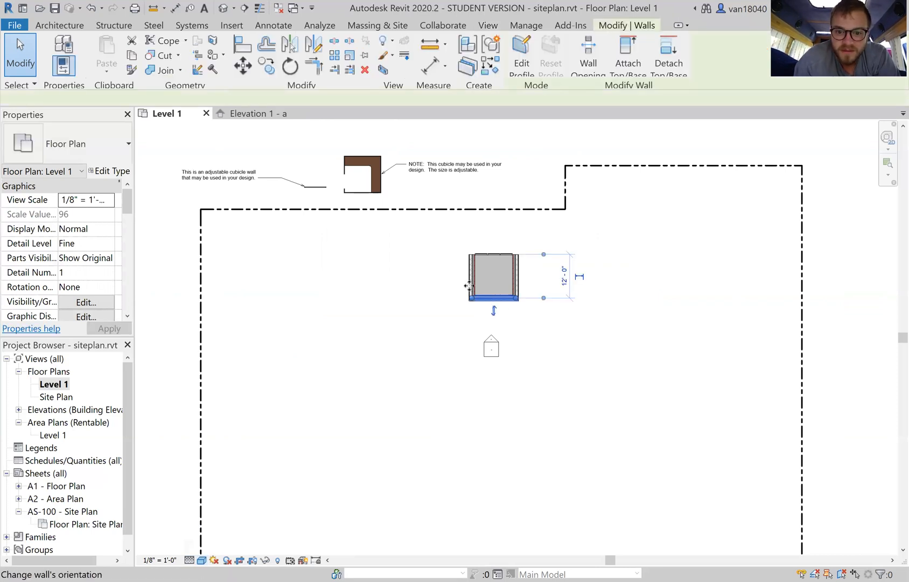
{"action": "left_click", "coordinate": [473, 286]}
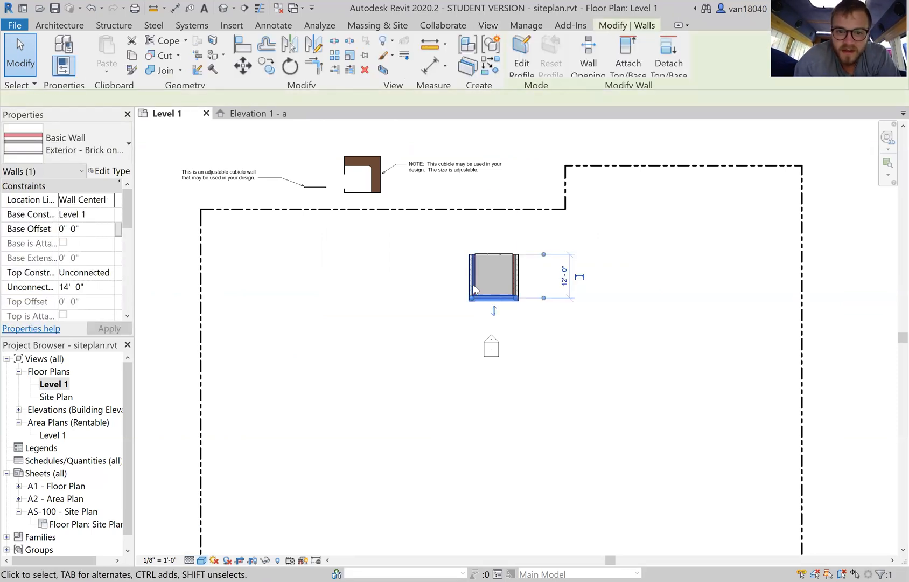
{"action": "left_click", "coordinate": [512, 284]}
{"action": "key", "text": "Return"}
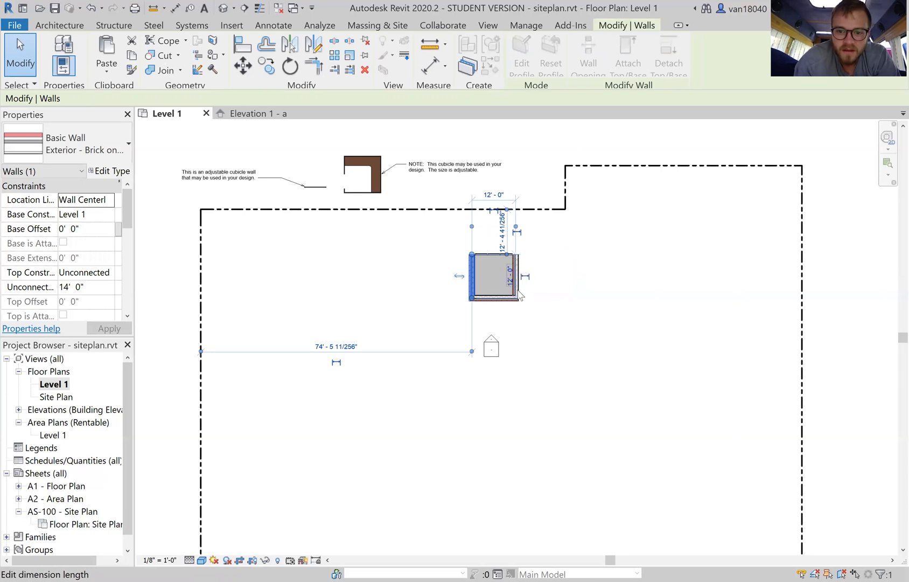
{"action": "left_click", "coordinate": [527, 324]}
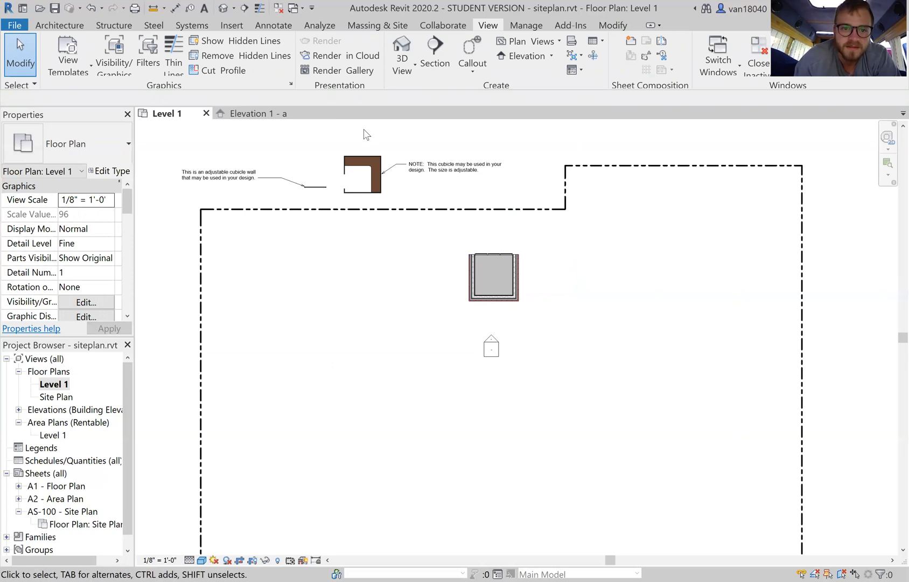
{"action": "left_click", "coordinate": [273, 118]}
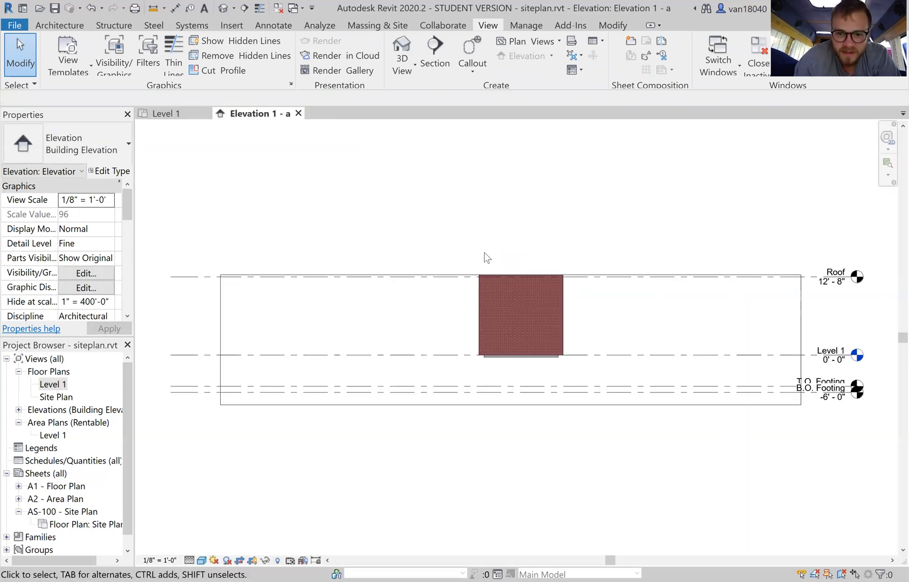
Move the elevation's view line inside the small building with its far limit just beyond the storefront, and view the elevation.
{"action": "left_click", "coordinate": [172, 113]}
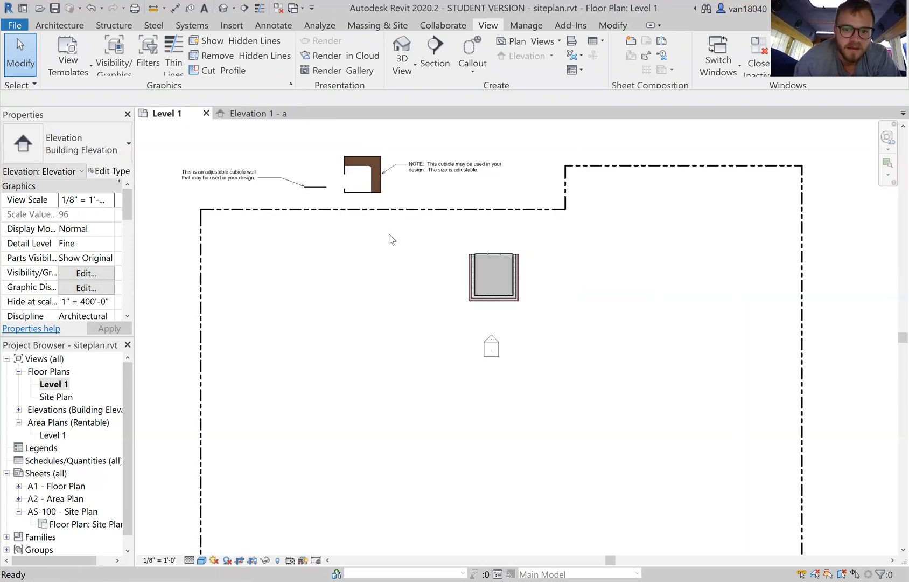
{"action": "left_click", "coordinate": [491, 349]}
{"action": "left_click_drag", "start_coordinate": [544, 315], "coordinate": [544, 274]}
{"action": "left_click_drag", "start_coordinate": [489, 185], "coordinate": [490, 223]}
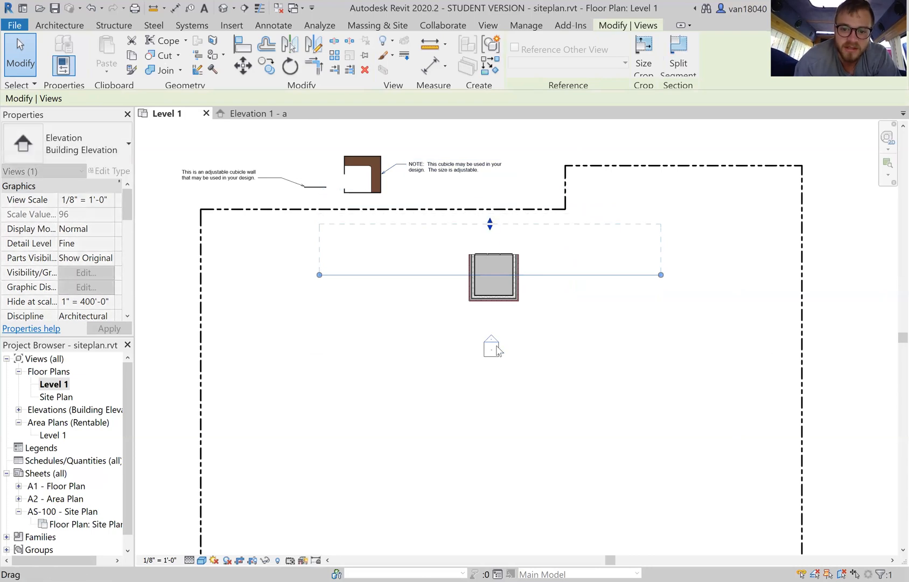
{"action": "left_click", "coordinate": [536, 340]}
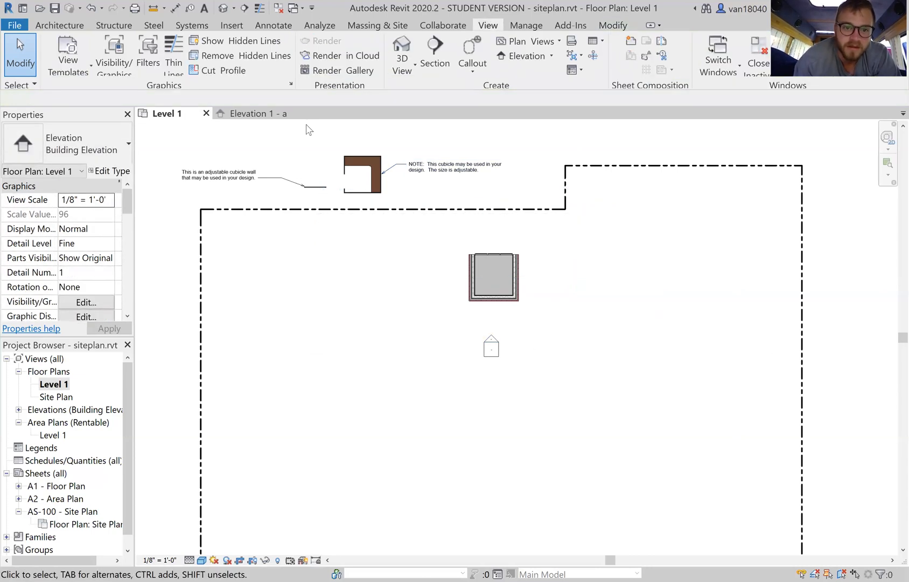
{"action": "left_click", "coordinate": [258, 114]}
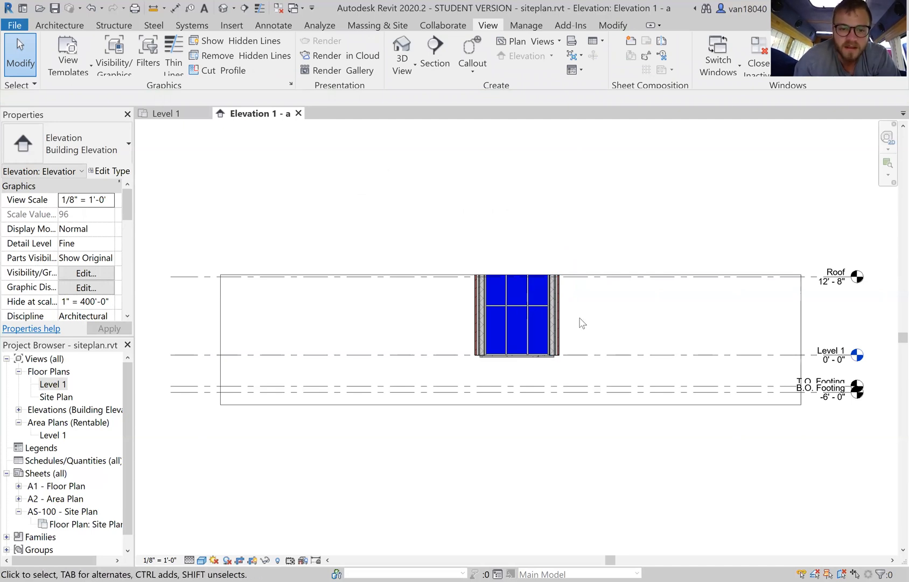
Change the elevation marker's type to Interior Elevation in Level 1 and expand both elevation groups in the Project Browser.
{"action": "left_click", "coordinate": [156, 112]}
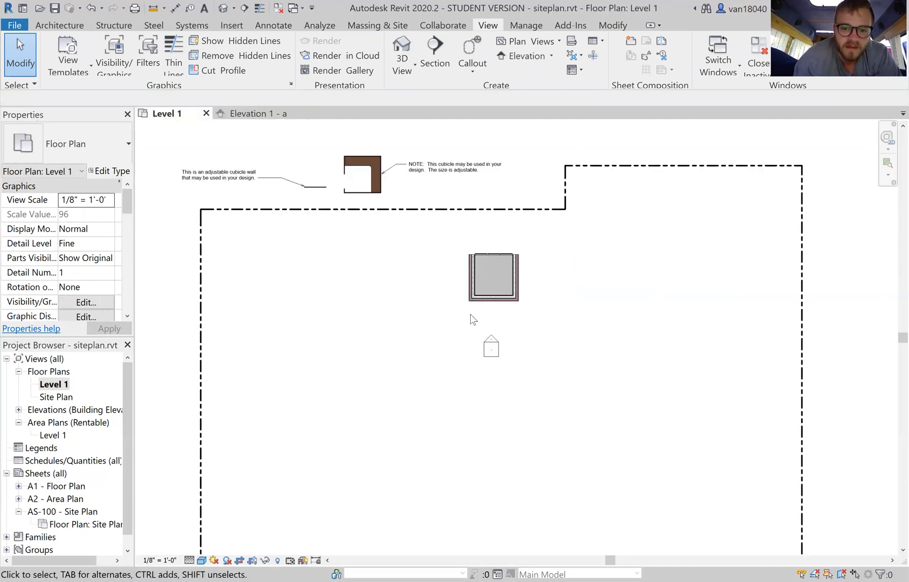
{"action": "left_click", "coordinate": [494, 347]}
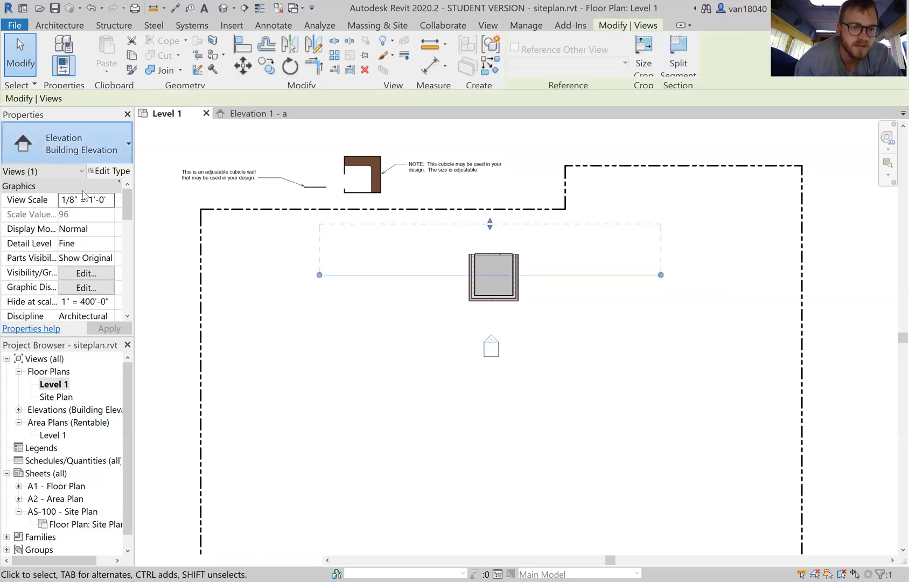
{"action": "left_click", "coordinate": [94, 155]}
{"action": "left_click", "coordinate": [70, 217]}
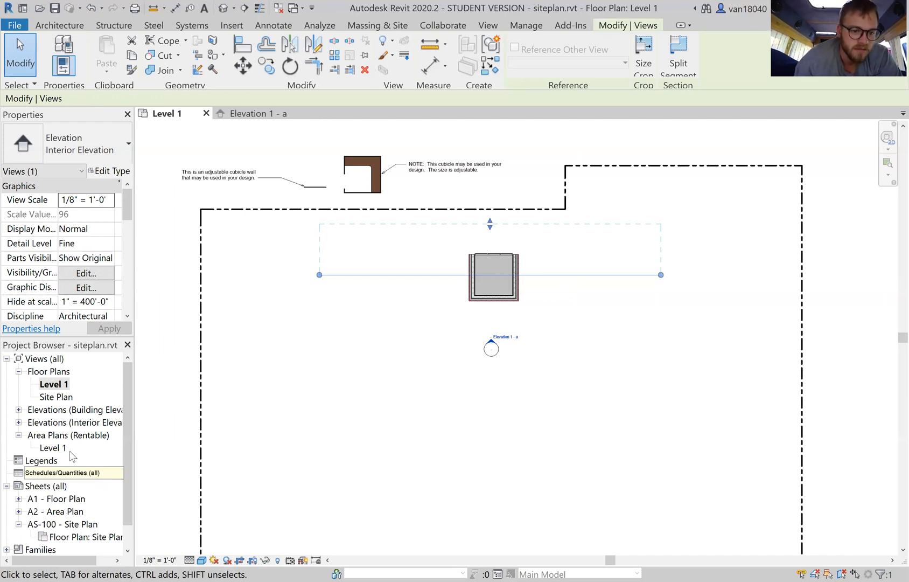
{"action": "left_click", "coordinate": [18, 423]}
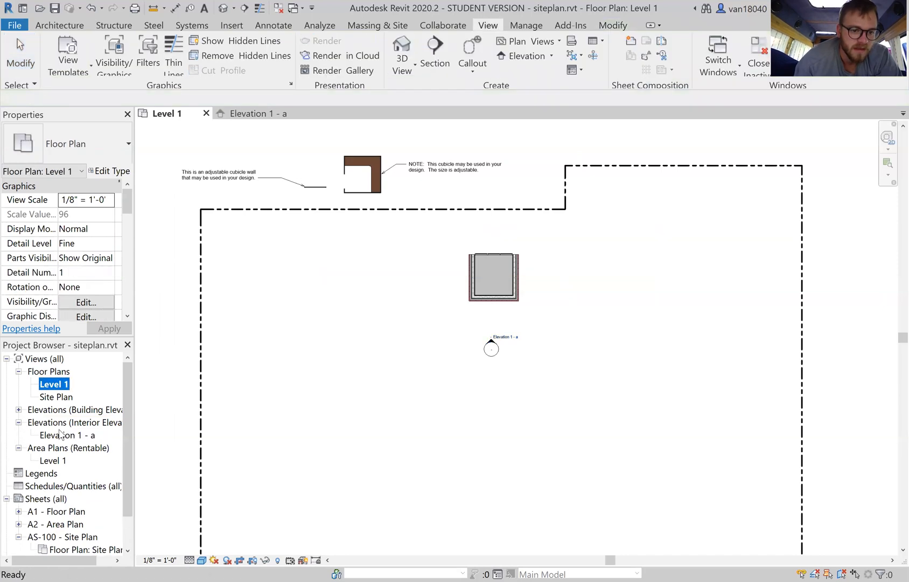
{"action": "left_click", "coordinate": [18, 410]}
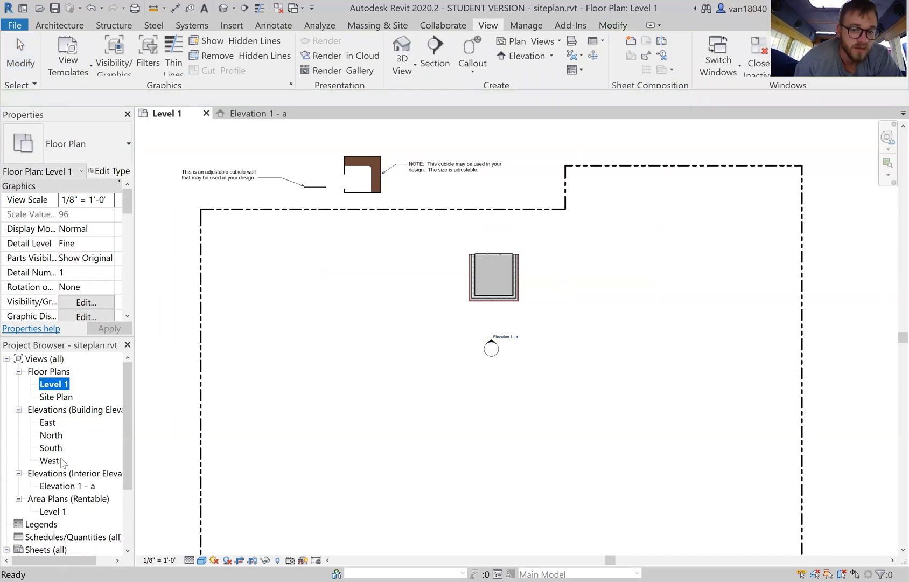
Delete the elevation marker below the small building together with its elevation view.
{"action": "left_click", "coordinate": [491, 345]}
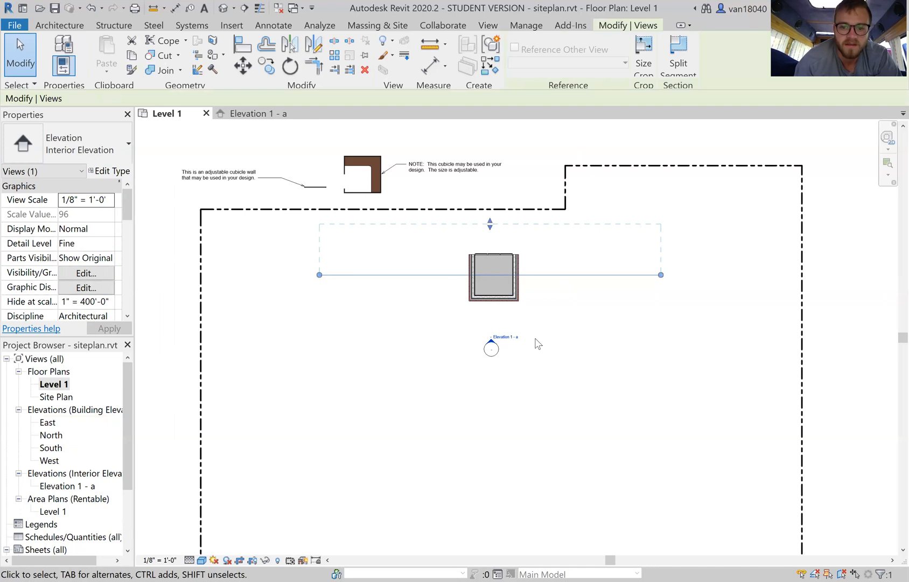
{"action": "left_click", "coordinate": [506, 355]}
{"action": "left_click", "coordinate": [495, 349]}
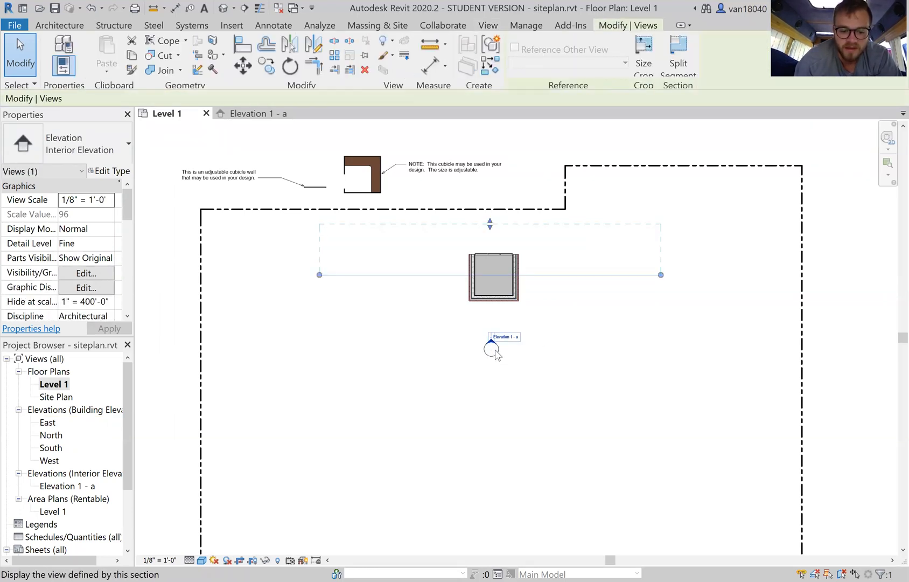
{"action": "key", "text": "Delete"}
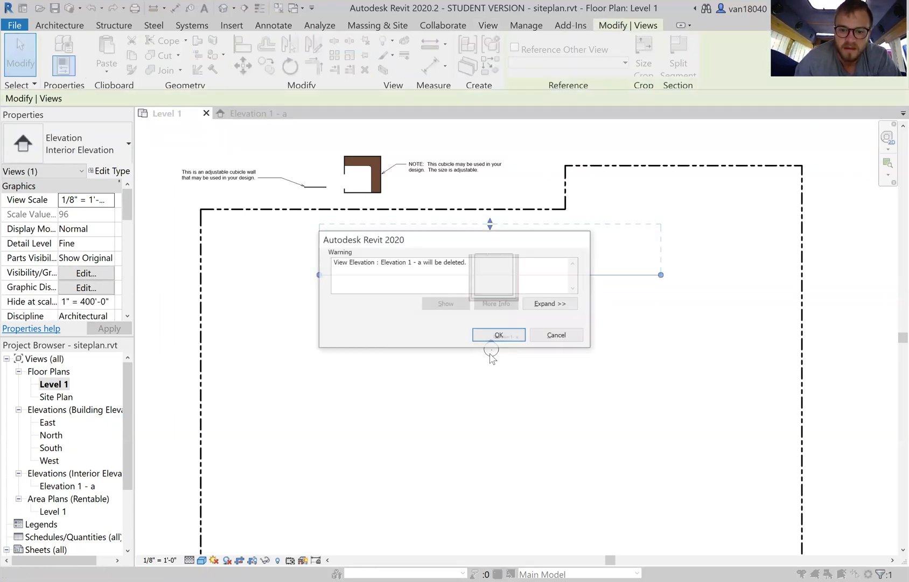
{"action": "left_click", "coordinate": [499, 335]}
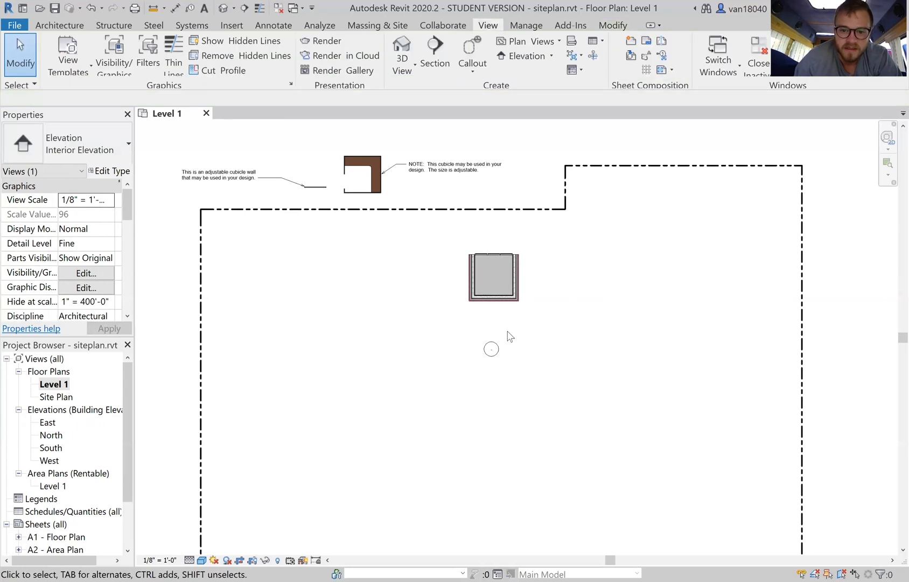
{"action": "left_click", "coordinate": [492, 350]}
{"action": "key", "text": "Delete"}
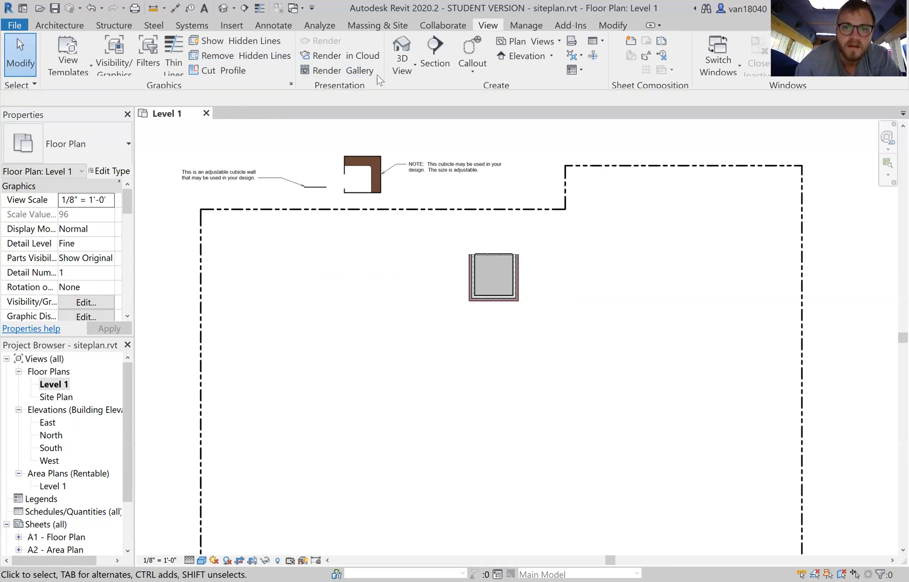
Place an Interior Elevation marker inside the small building, facing the storefront wall.
{"action": "left_click", "coordinate": [516, 56]}
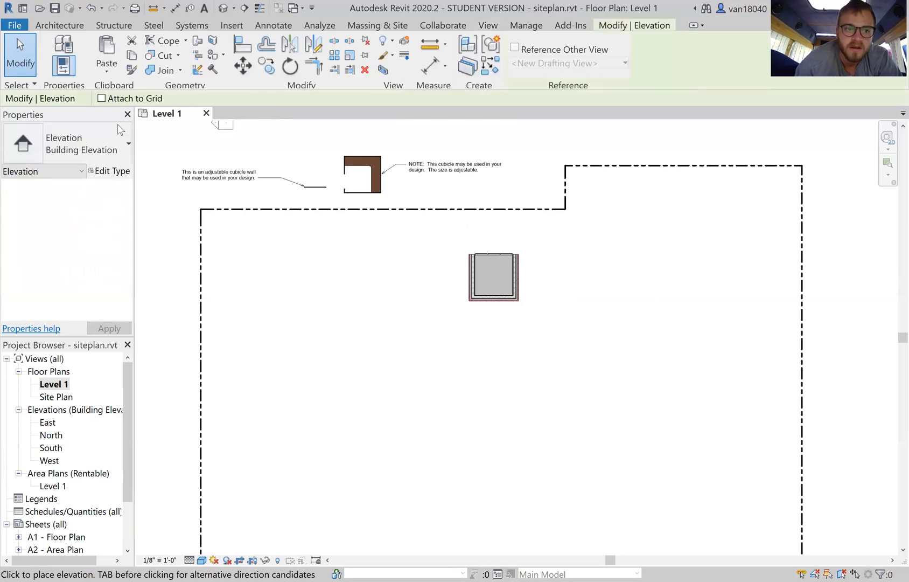
{"action": "left_click", "coordinate": [58, 148]}
{"action": "left_click", "coordinate": [58, 217]}
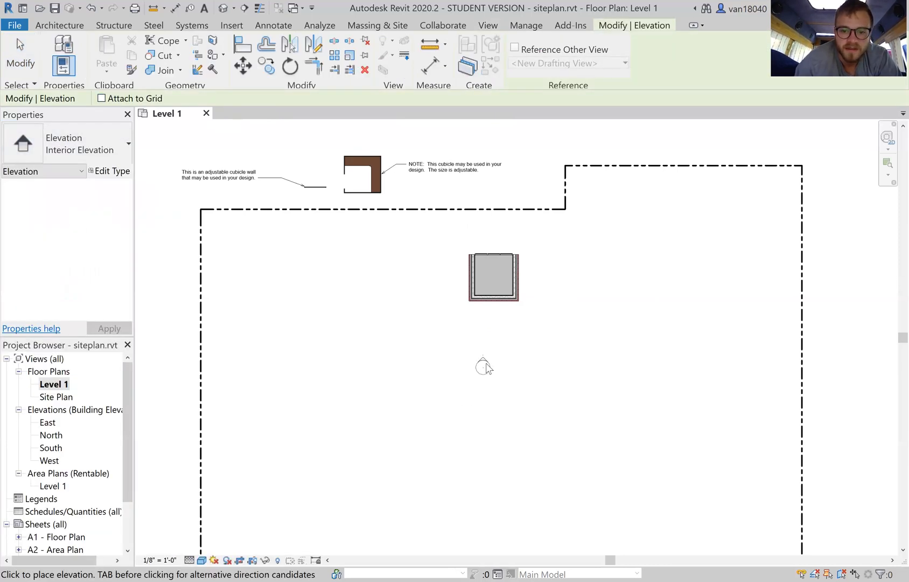
{"action": "left_click", "coordinate": [494, 271]}
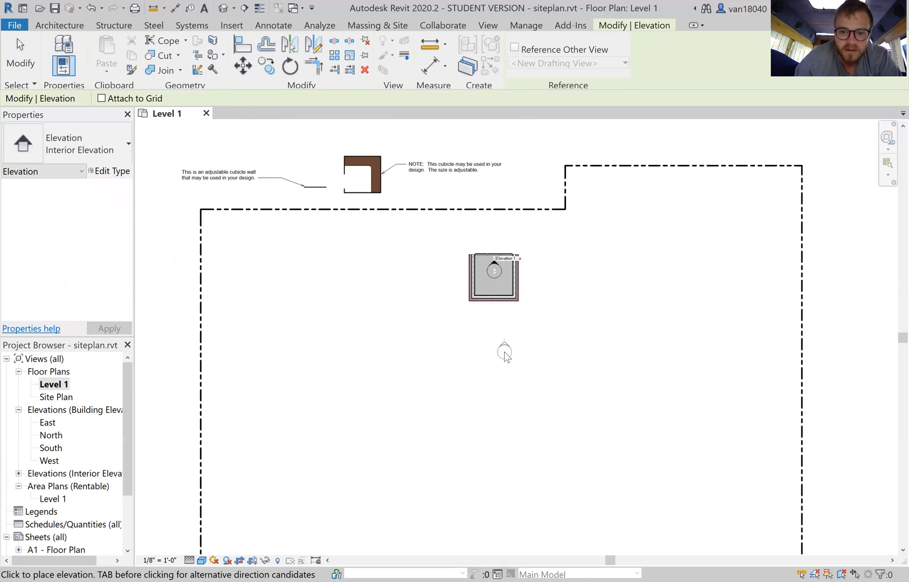
{"action": "key", "text": "Escape"}
{"action": "key", "text": "Escape"}
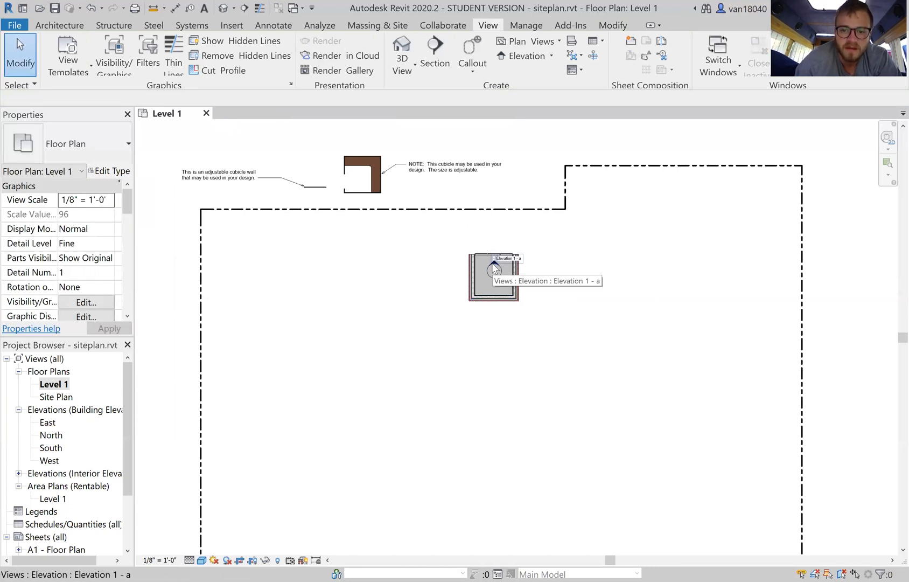
Select the new interior elevation marker and examine its direction and position inside the small building.
{"action": "scroll", "coordinate": [501, 375], "scroll_direction": "up", "scroll_amount": 3}
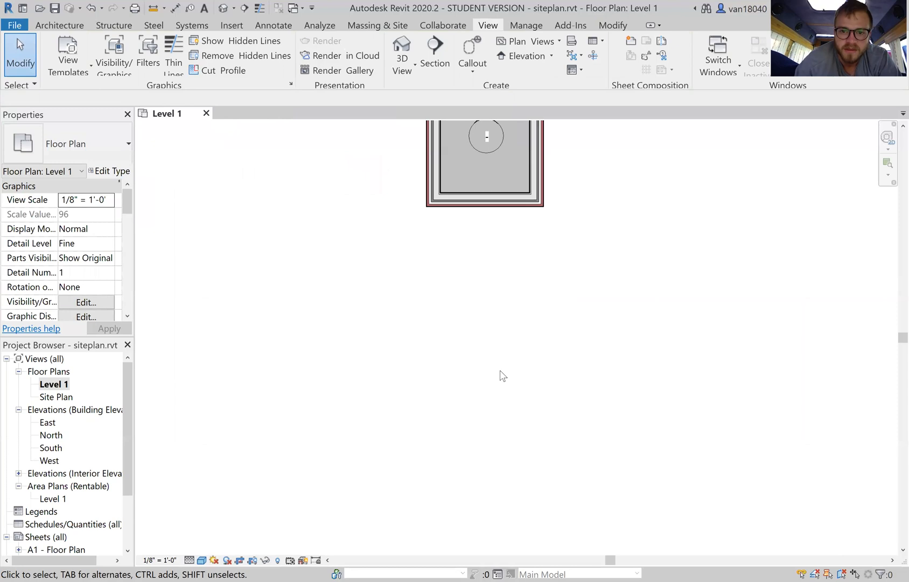
{"action": "scroll", "coordinate": [500, 375], "scroll_direction": "down", "scroll_amount": 1}
{"action": "scroll", "coordinate": [503, 142], "scroll_direction": "up", "scroll_amount": 3}
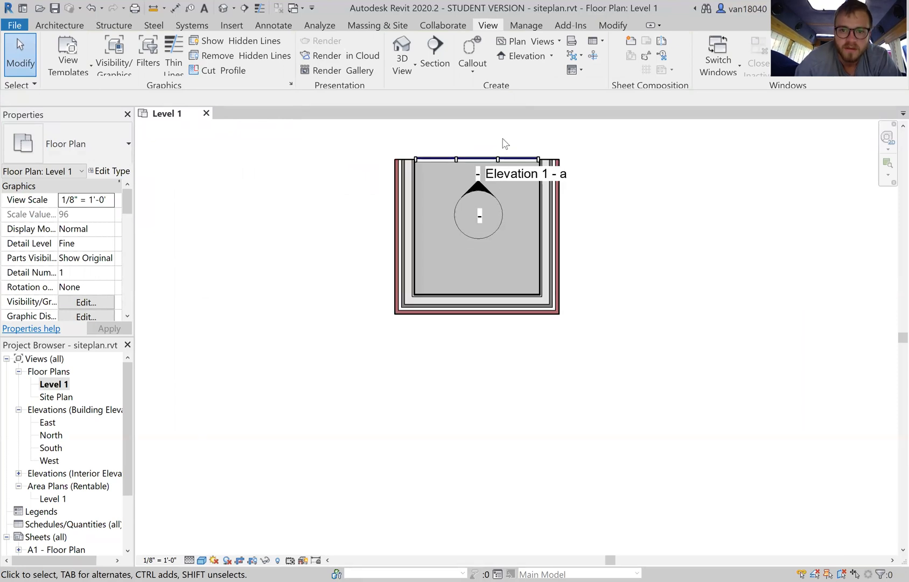
{"action": "scroll", "coordinate": [503, 142], "scroll_direction": "up", "scroll_amount": 1}
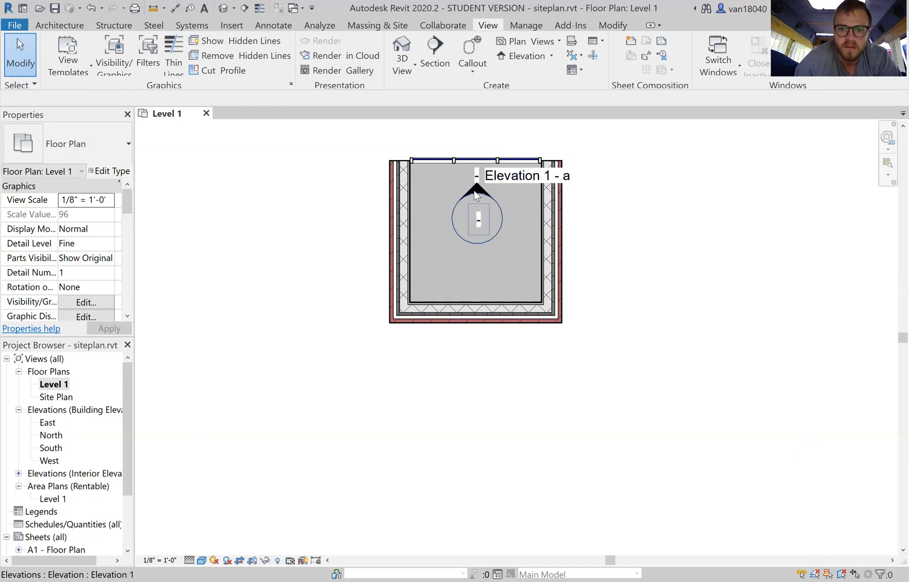
{"action": "left_click", "coordinate": [476, 195]}
{"action": "scroll", "coordinate": [474, 192], "scroll_direction": "up", "scroll_amount": 3}
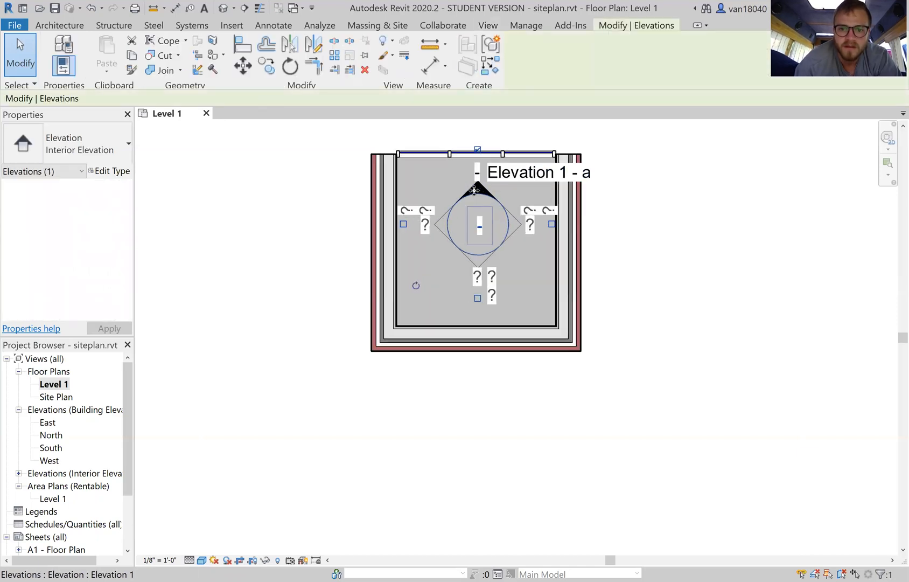
{"action": "scroll", "coordinate": [473, 190], "scroll_direction": "down", "scroll_amount": 4}
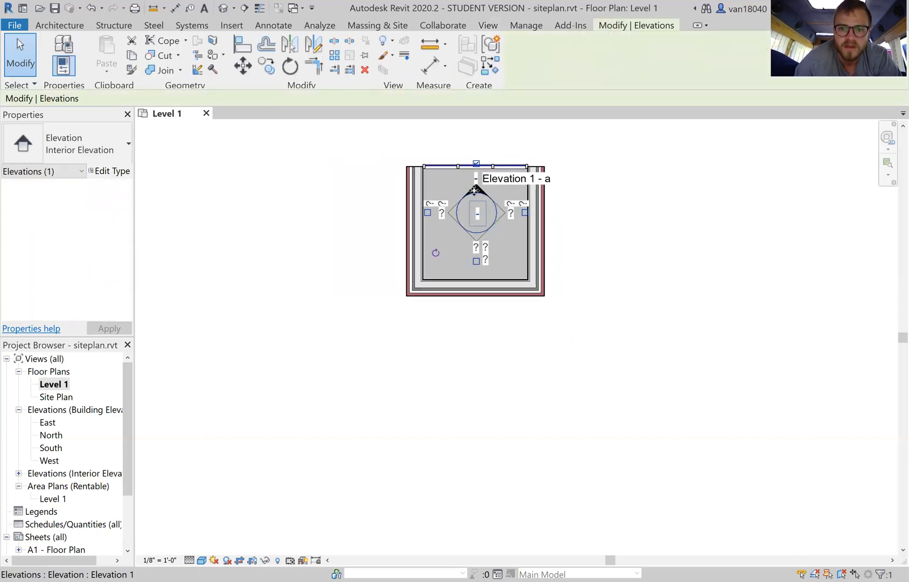
{"action": "scroll", "coordinate": [483, 172], "scroll_direction": "down", "scroll_amount": 3}
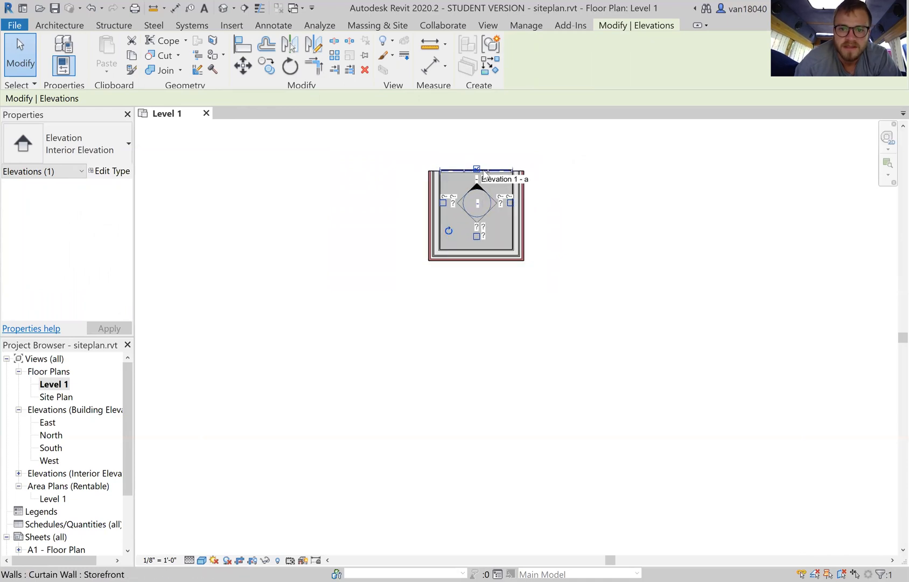
{"action": "scroll", "coordinate": [483, 173], "scroll_direction": "down", "scroll_amount": 1}
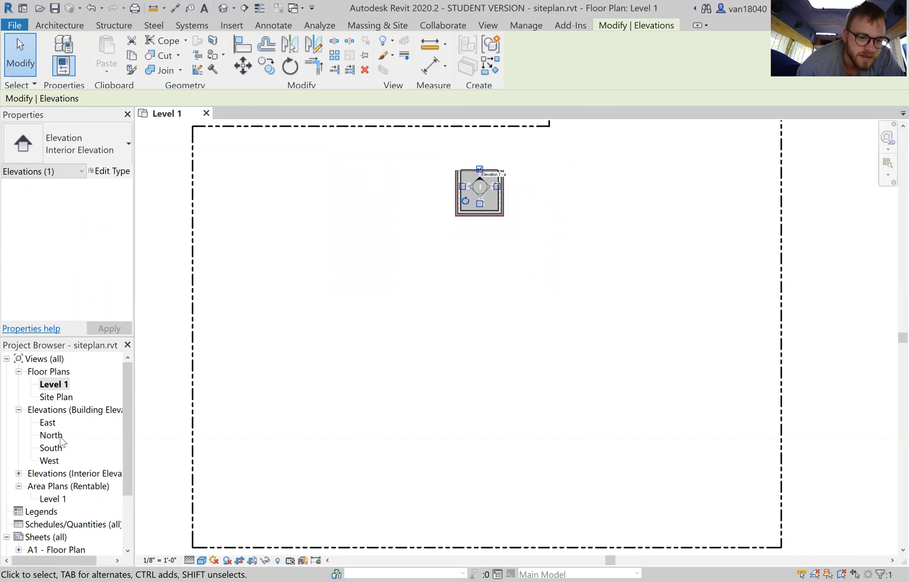
Expand the interior elevations group and open the new elevation view of the storefront.
{"action": "left_click", "coordinate": [19, 472]}
{"action": "left_click", "coordinate": [54, 486]}
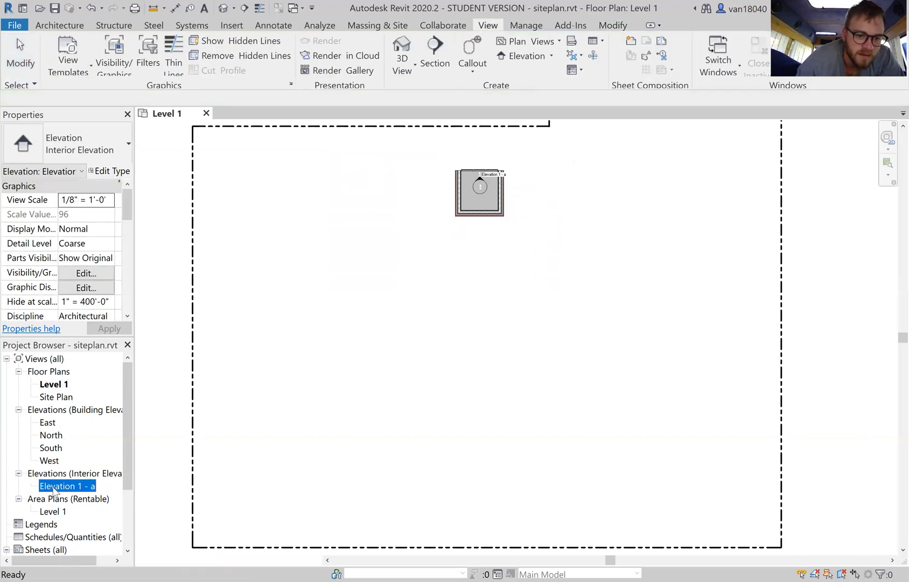
{"action": "double_click", "coordinate": [53, 486]}
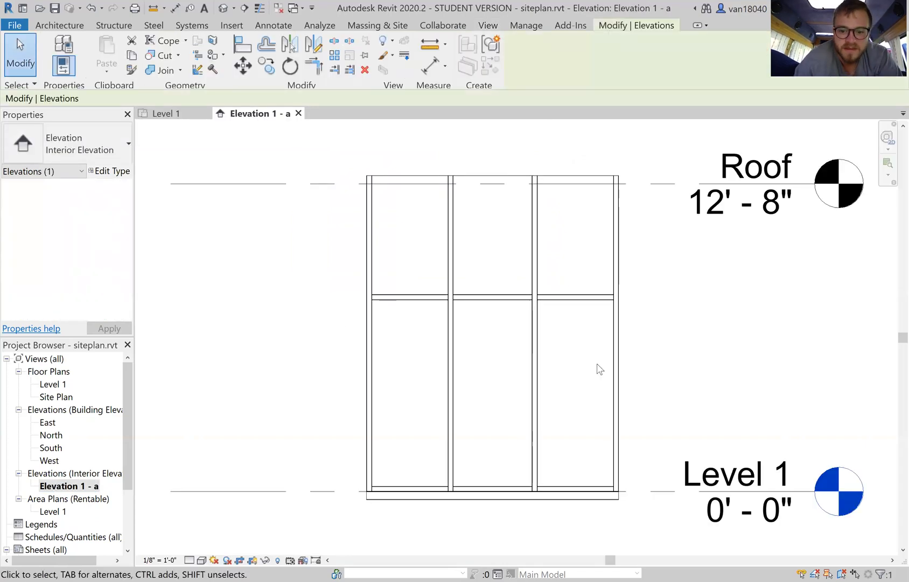
Extend the elevation's crop region beyond both side walls and above the wall tops, and set the view's detail level to Fine.
{"action": "left_click", "coordinate": [380, 355]}
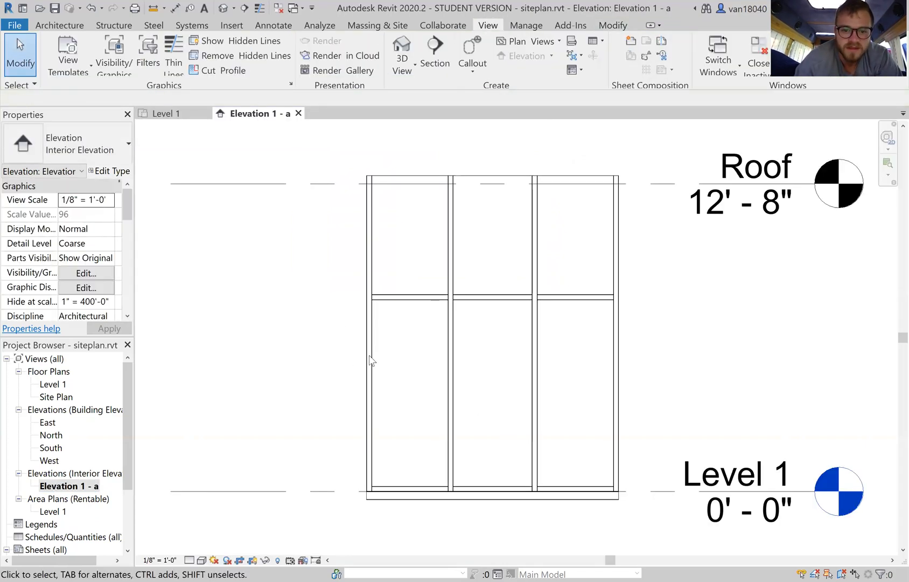
{"action": "left_click", "coordinate": [365, 364]}
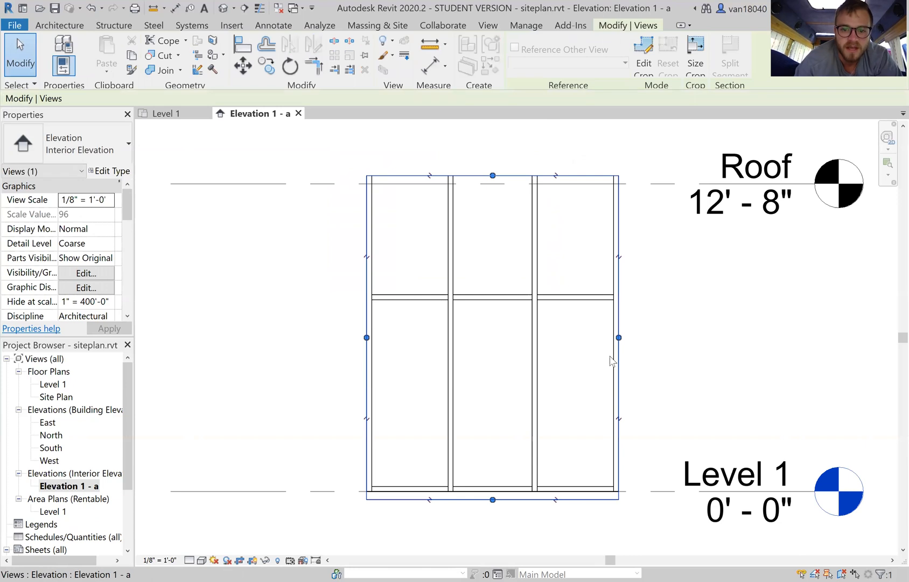
{"action": "left_click_drag", "start_coordinate": [619, 338], "coordinate": [701, 326]}
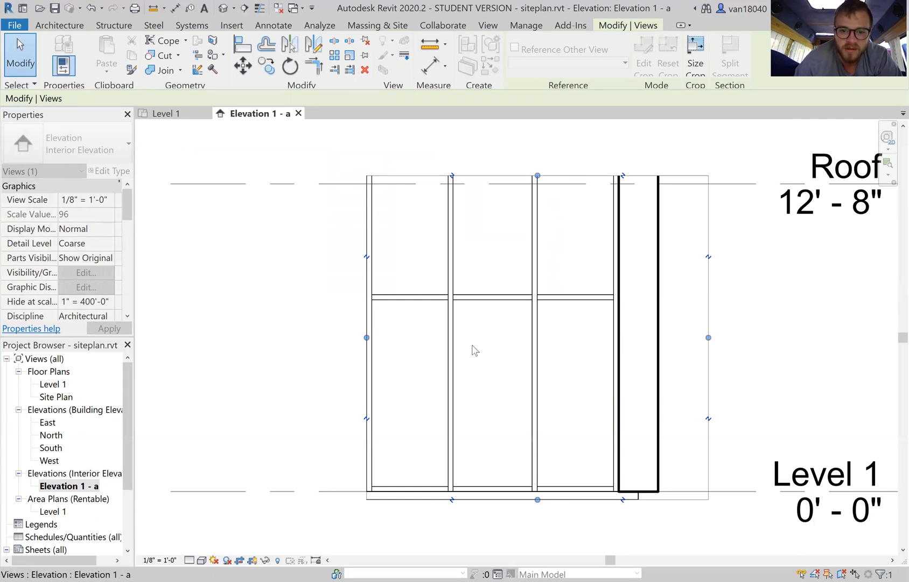
{"action": "left_click_drag", "start_coordinate": [324, 344], "coordinate": [281, 342]}
{"action": "left_click_drag", "start_coordinate": [490, 176], "coordinate": [498, 141]}
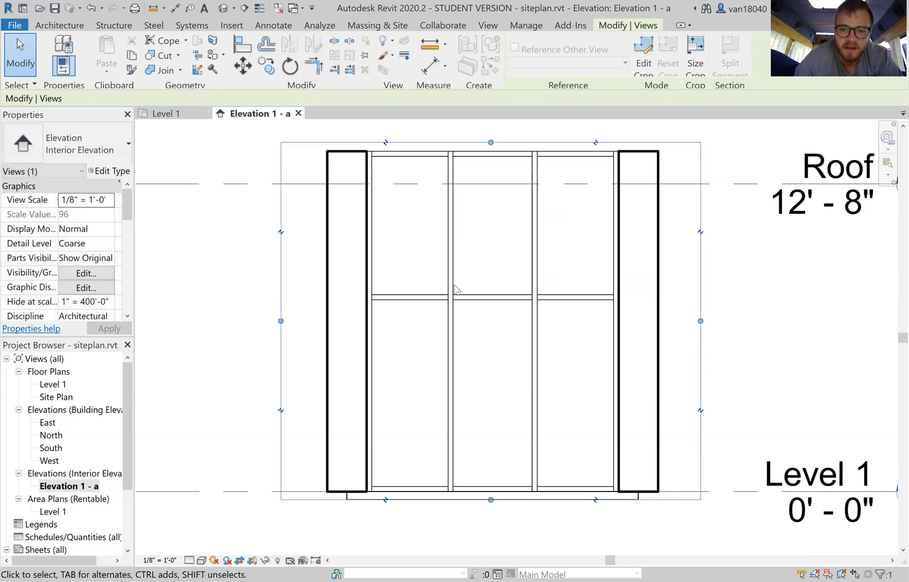
{"action": "left_click", "coordinate": [189, 560]}
{"action": "left_click", "coordinate": [205, 547]}
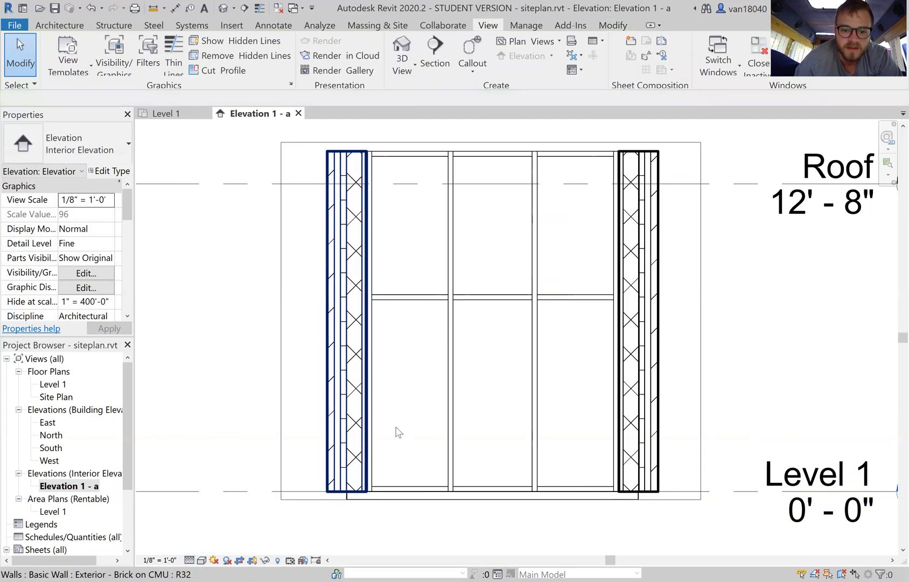